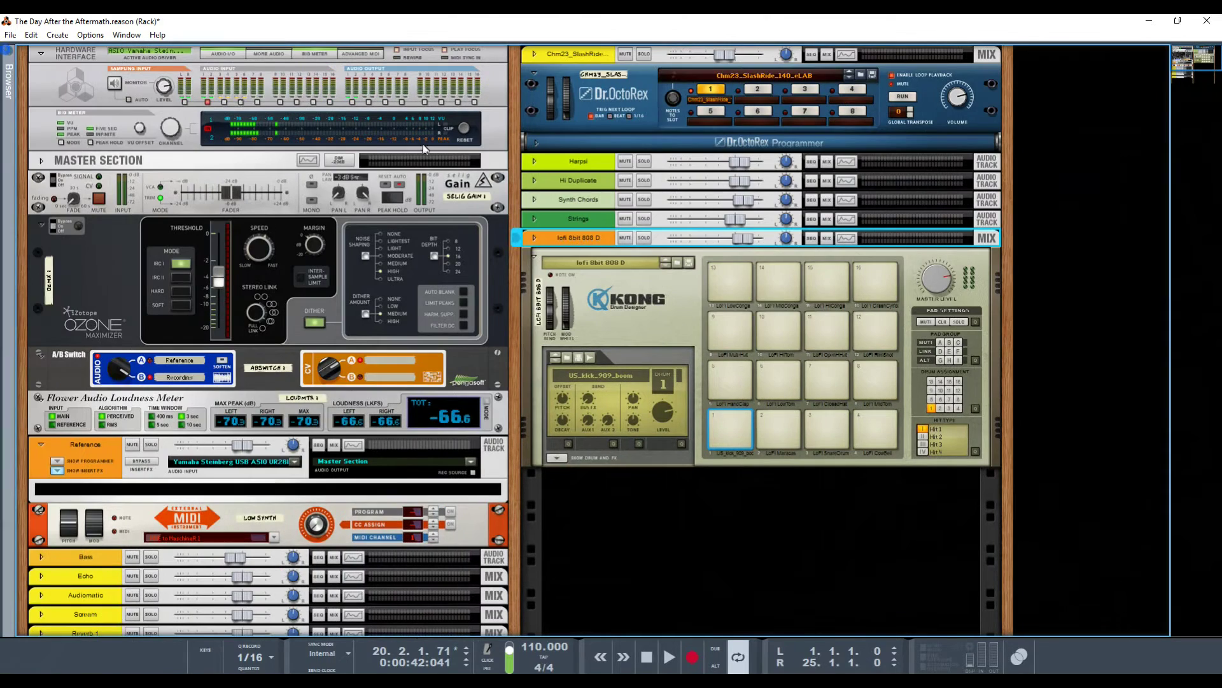
{"action": "scroll", "coordinate": [290, 430], "scroll_direction": "down", "scroll_amount": 5}
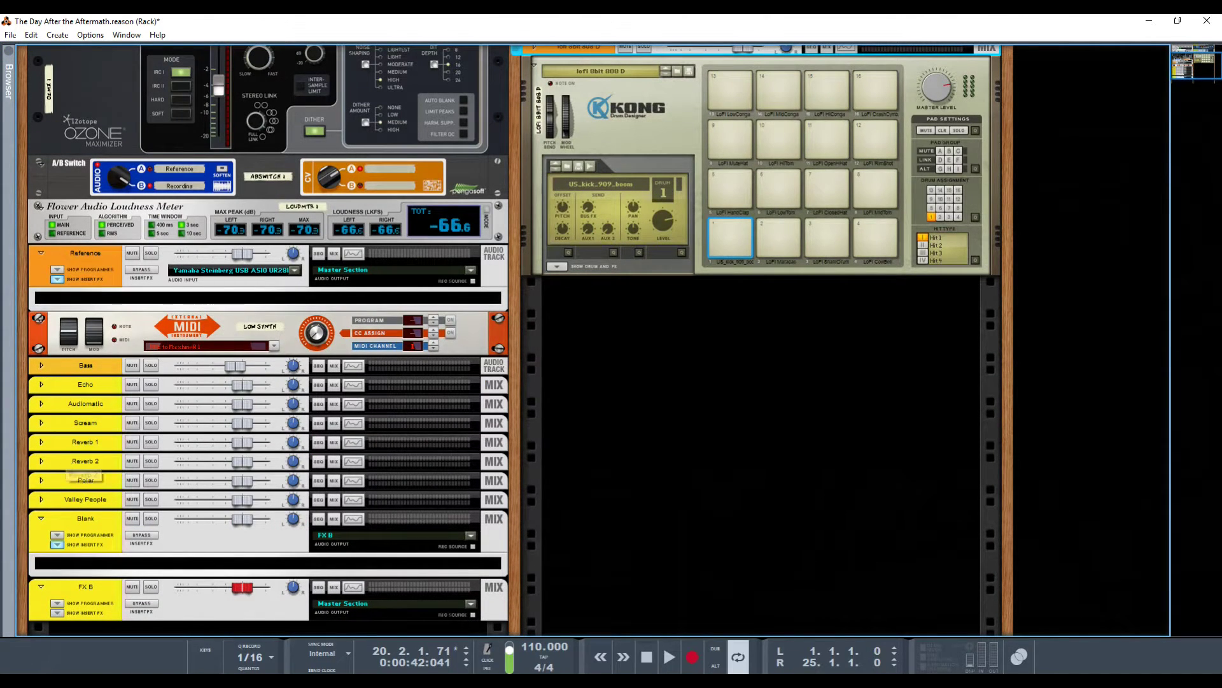
{"action": "scroll", "coordinate": [118, 522], "scroll_direction": "down", "scroll_amount": 3}
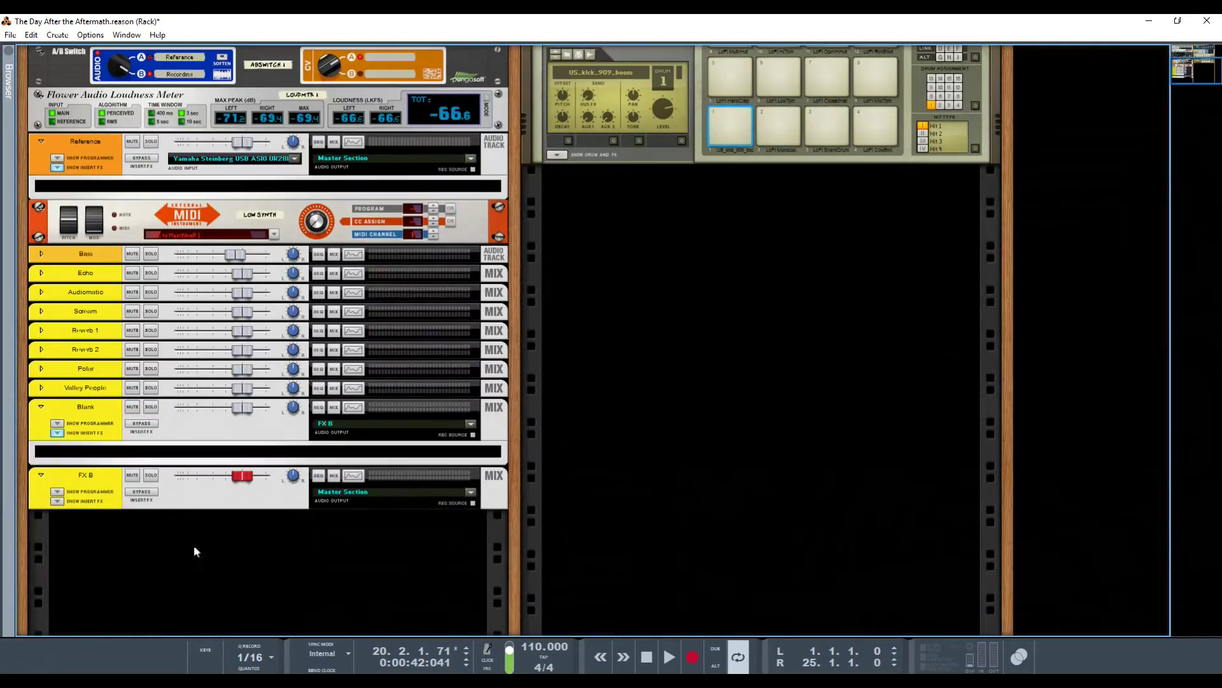
{"action": "scroll", "coordinate": [547, 229], "scroll_direction": "up", "scroll_amount": 8}
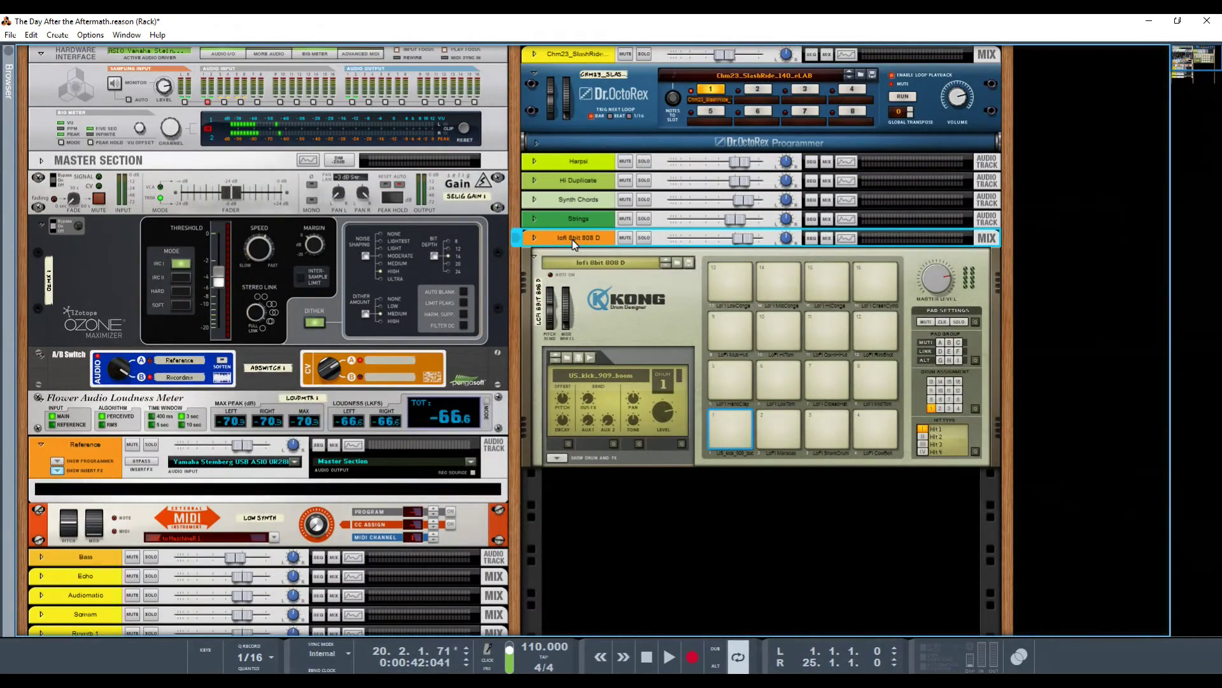
Play the song from bar 1 in the sequencer, briefly unmuting the Chm23_SlashRide_140_eLAB track, and stop playback.
{"action": "key", "text": "alt+Tab"}
{"action": "key", "text": "alt+Tab"}
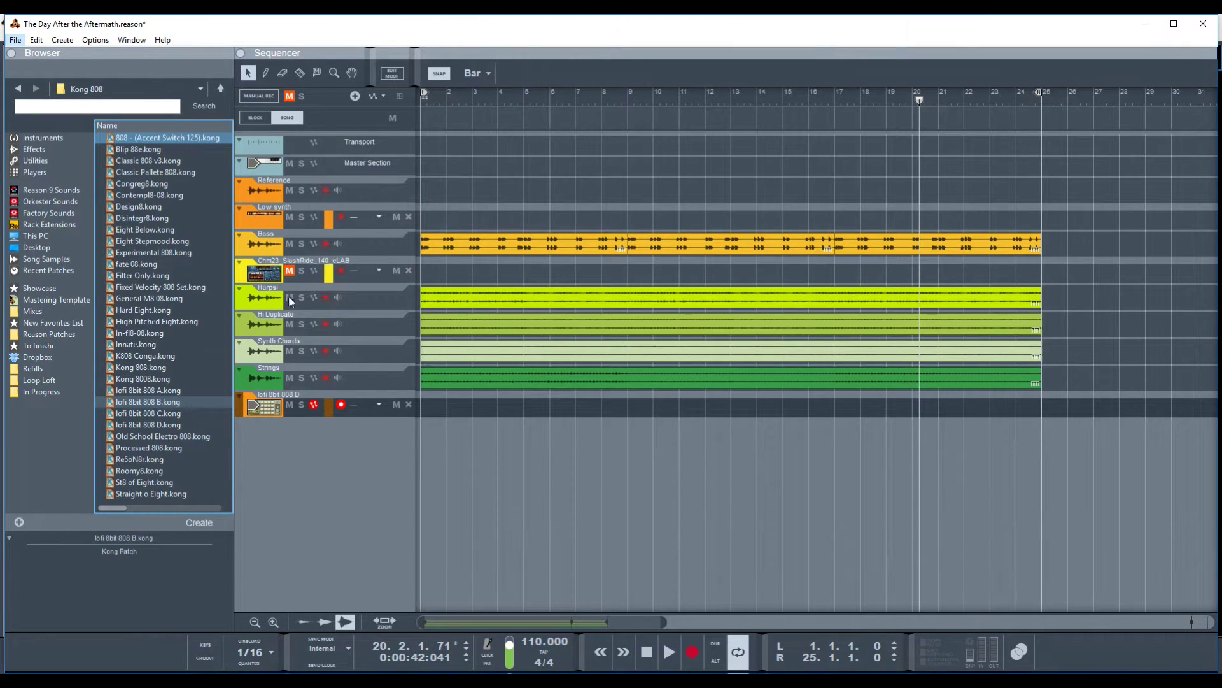
{"action": "left_click", "coordinate": [428, 96]}
{"action": "key", "text": "space"}
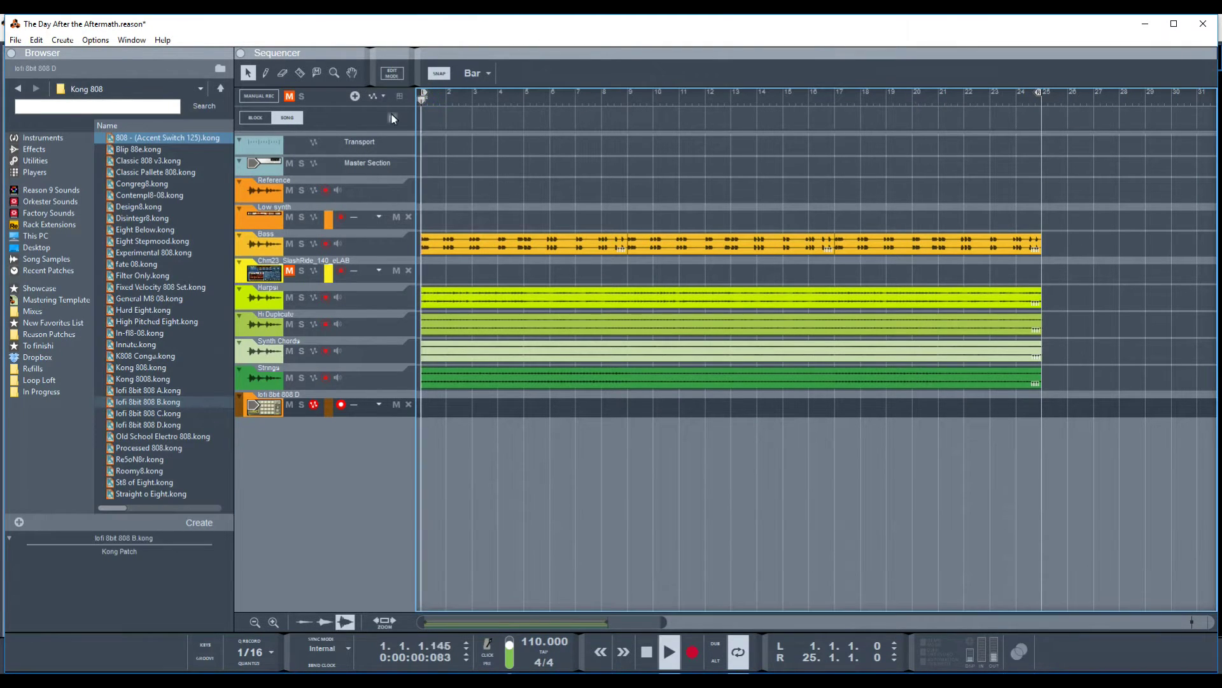
{"action": "left_click", "coordinate": [289, 272]}
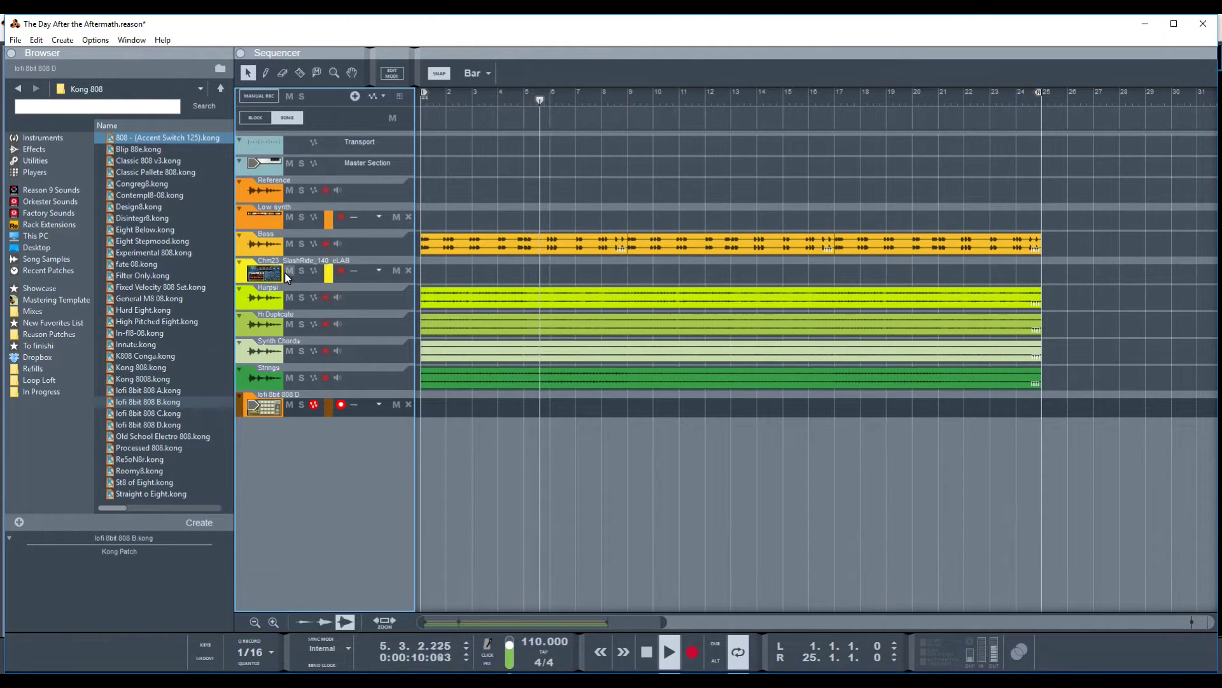
{"action": "left_click", "coordinate": [289, 272]}
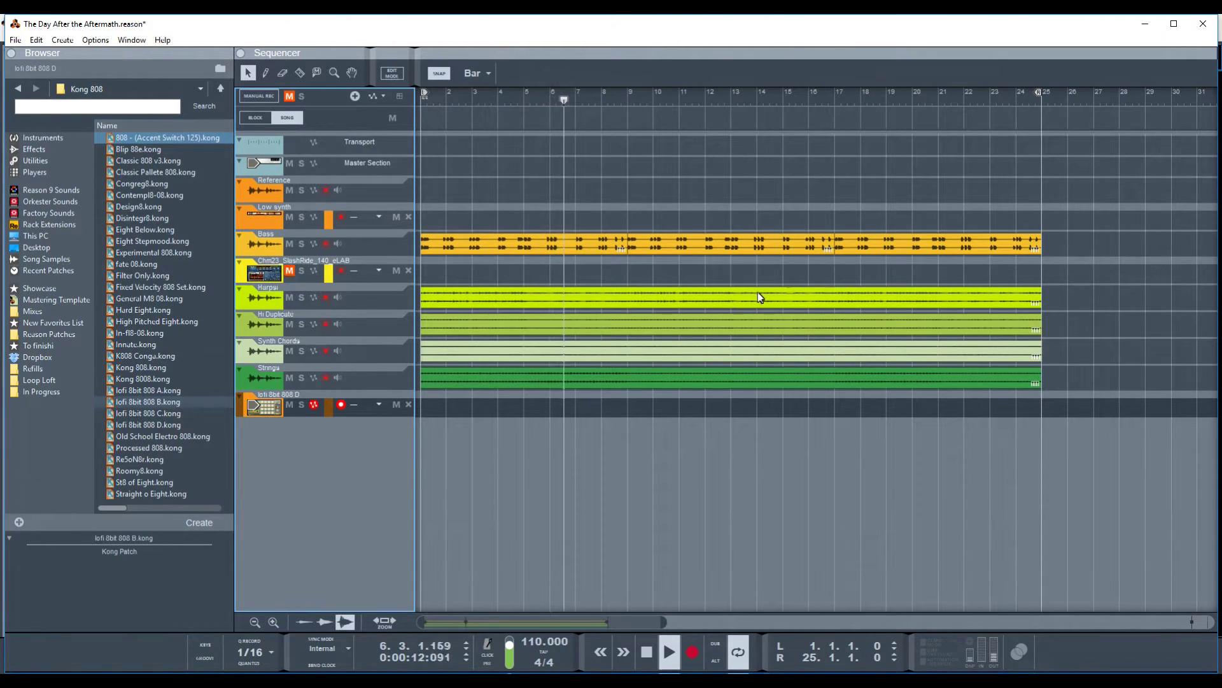
{"action": "key", "text": "space"}
Return to the rack and load US_kick_boomf.wav onto pad 1 of the Kong drum machine.
{"action": "key", "text": "alt+Tab"}
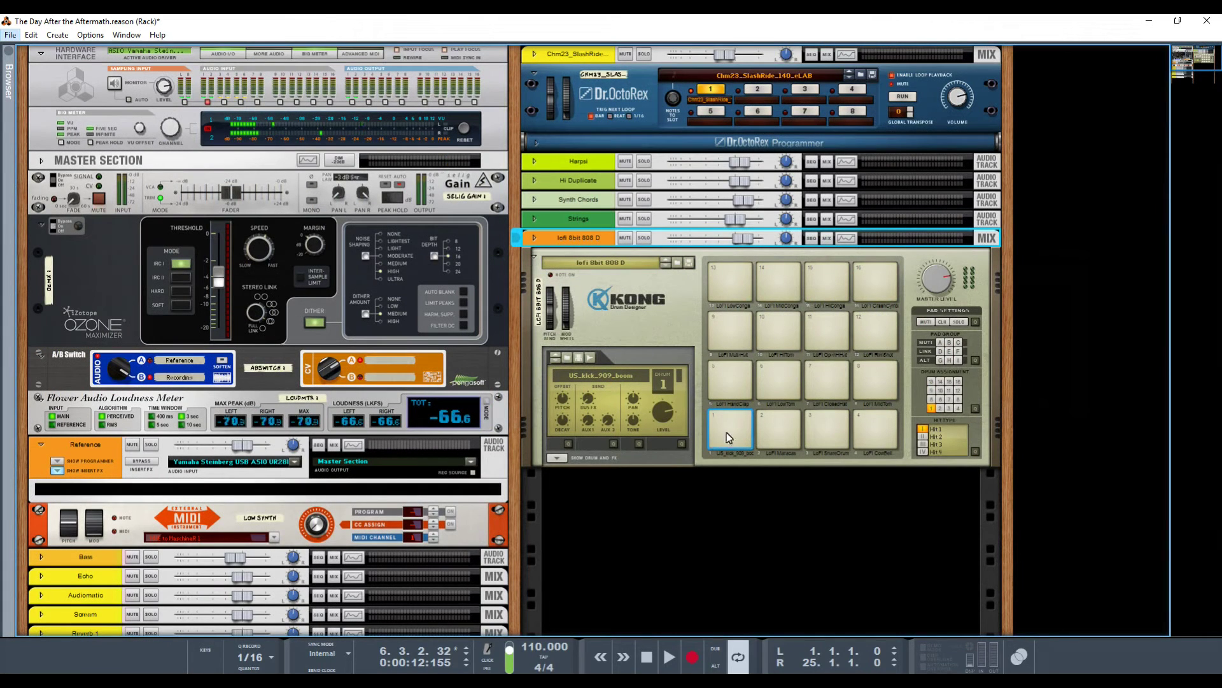
{"action": "left_click", "coordinate": [723, 433]}
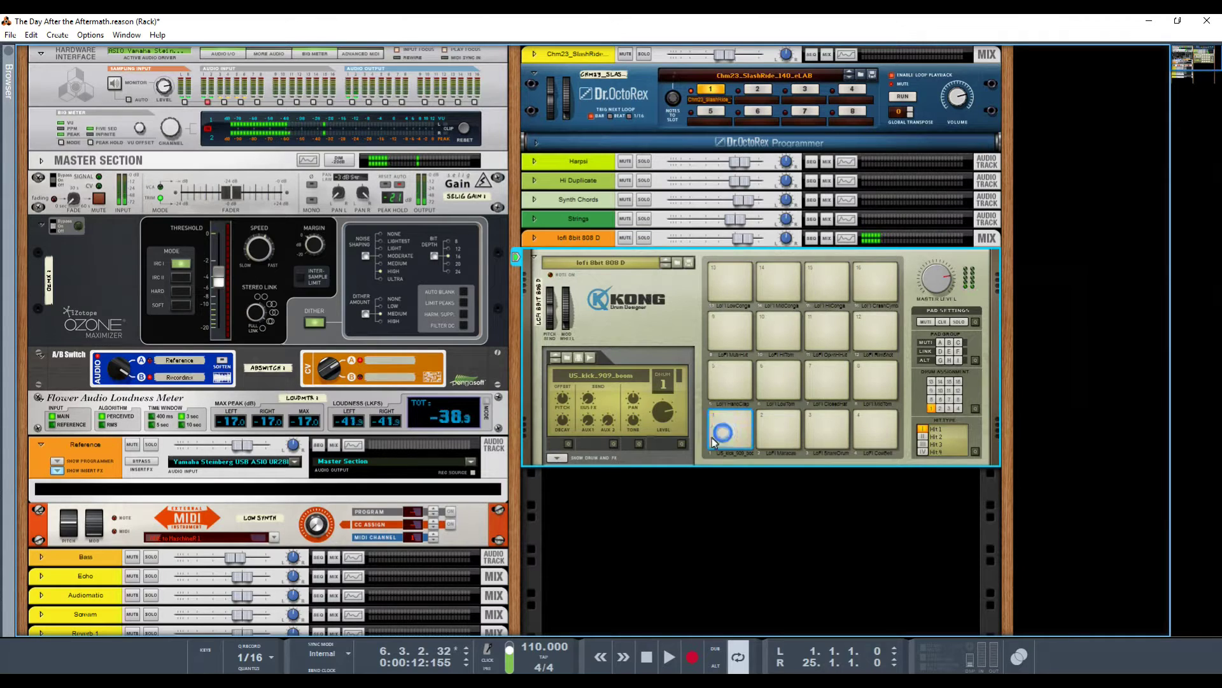
{"action": "left_click", "coordinate": [567, 358]}
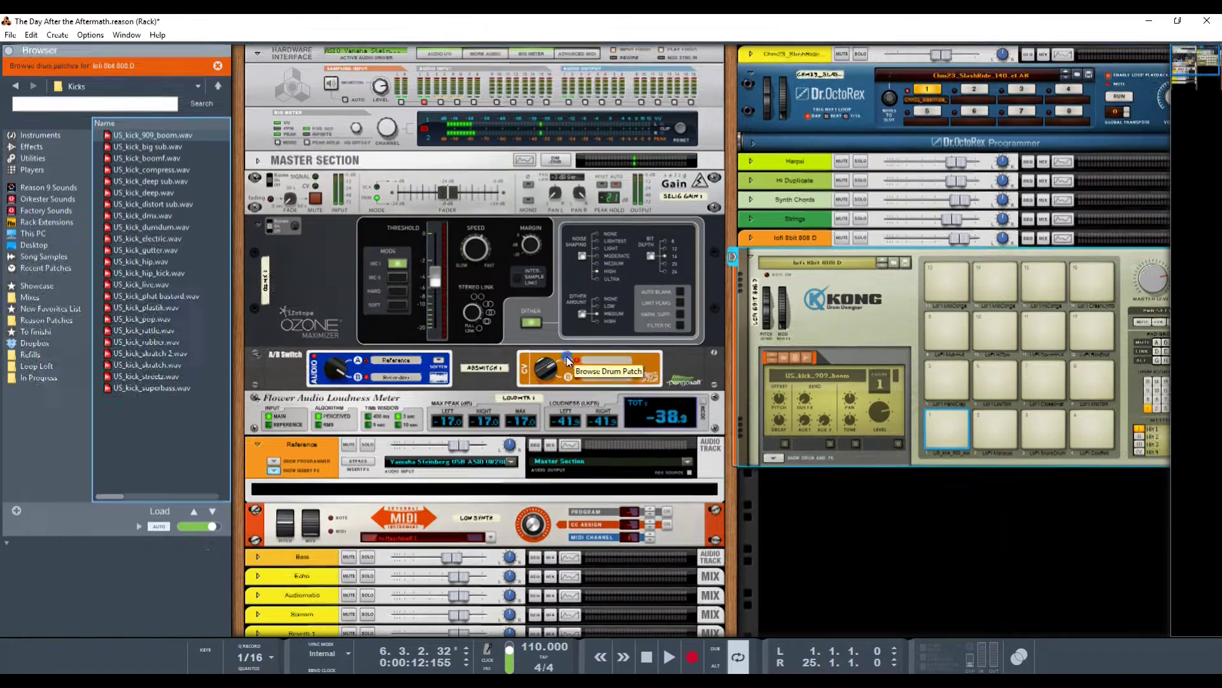
{"action": "left_click", "coordinate": [165, 155]}
{"action": "left_click_drag", "start_coordinate": [170, 158], "coordinate": [935, 430]}
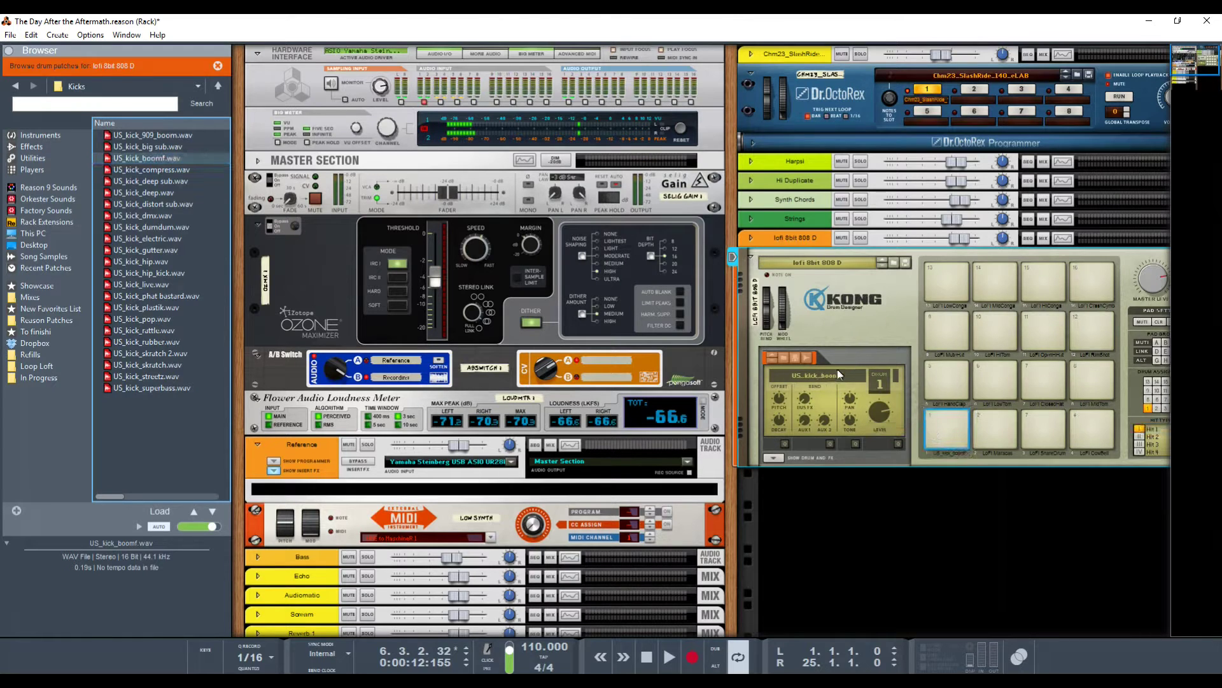
Mute the Chm23_SlashRide channel and balance the kick drum's level with the lofi 8bit 808 D channel fader.
{"action": "left_click", "coordinate": [834, 71]}
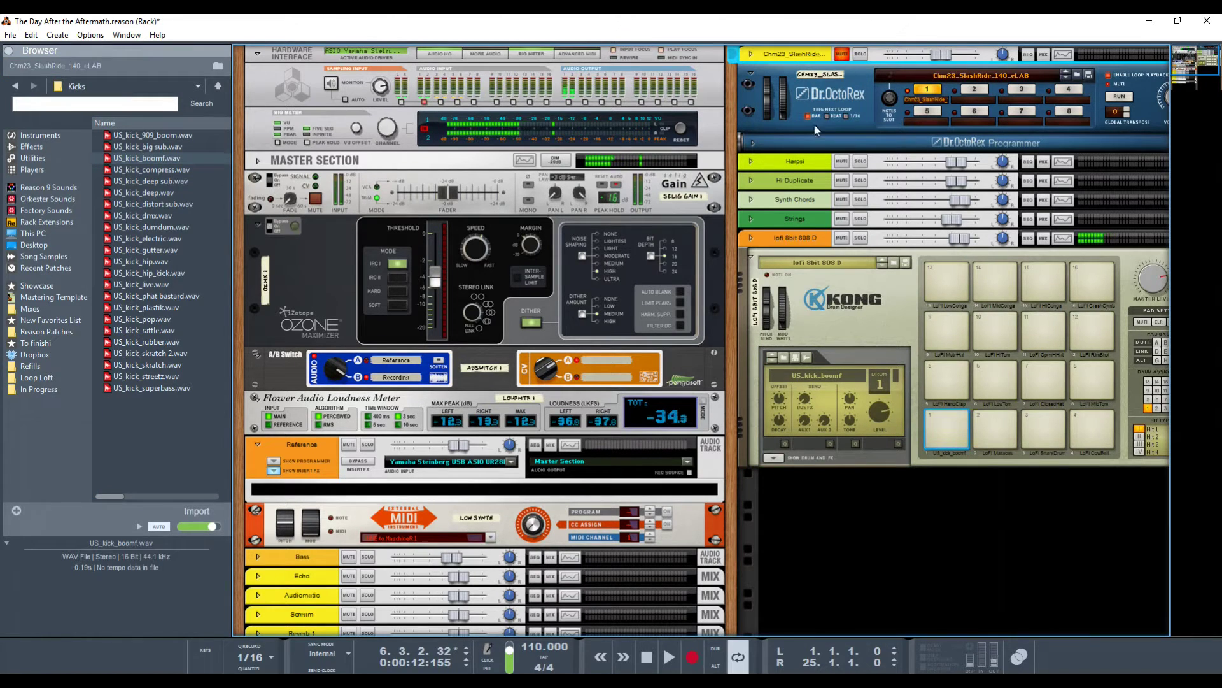
{"action": "left_click_drag", "start_coordinate": [956, 244], "coordinate": [960, 244]}
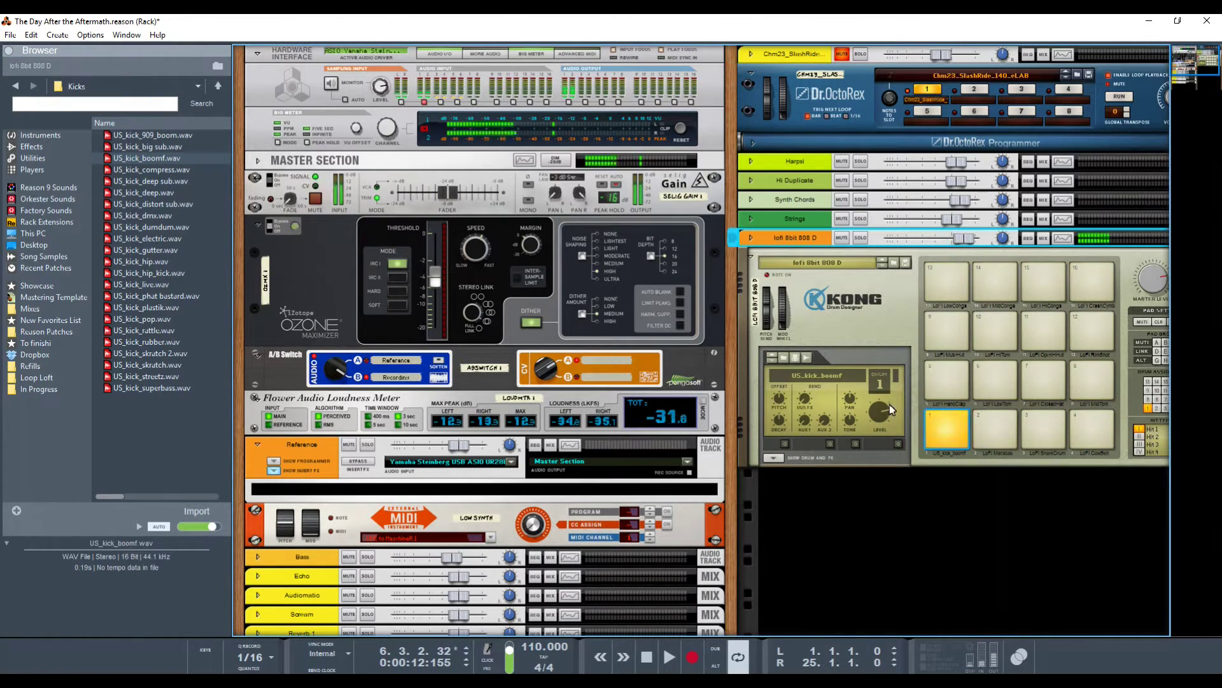
{"action": "left_click_drag", "start_coordinate": [876, 413], "coordinate": [874, 406]}
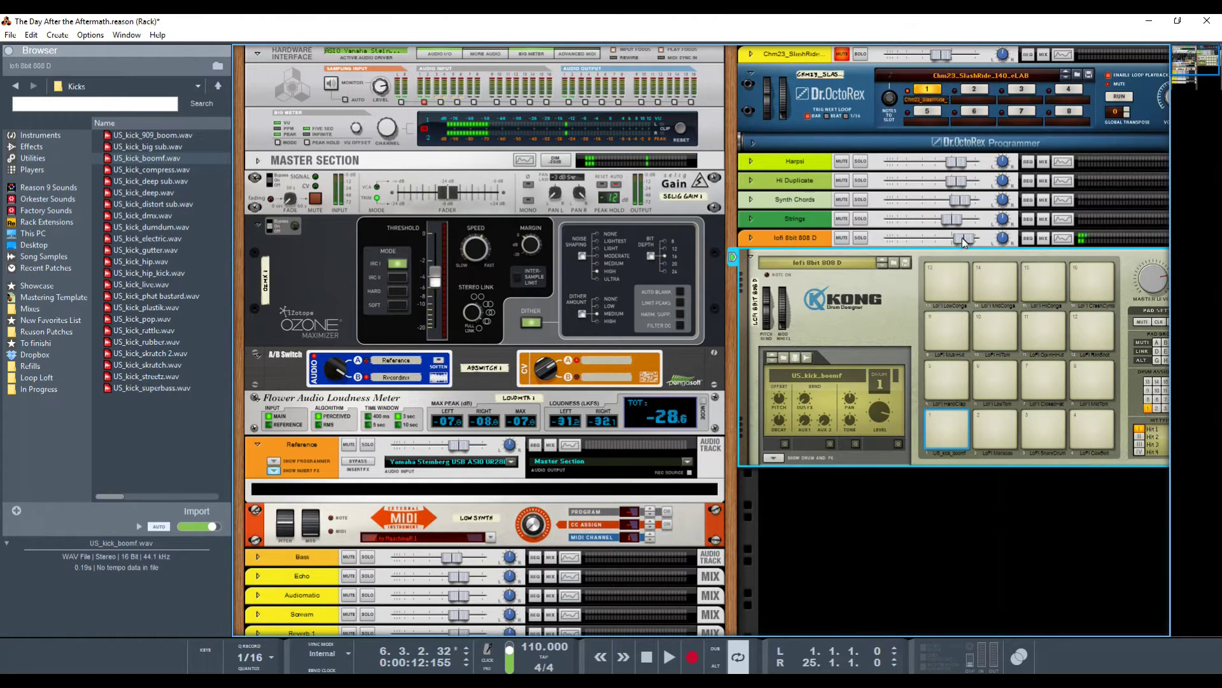
{"action": "left_click_drag", "start_coordinate": [961, 243], "coordinate": [957, 237]}
Play the song and audition samples from the Drum Hits Snares folder, from US_snare_big flam.wav to US_snare_compressed 808.wav.
{"action": "left_click", "coordinate": [646, 657]}
{"action": "left_click", "coordinate": [665, 658]}
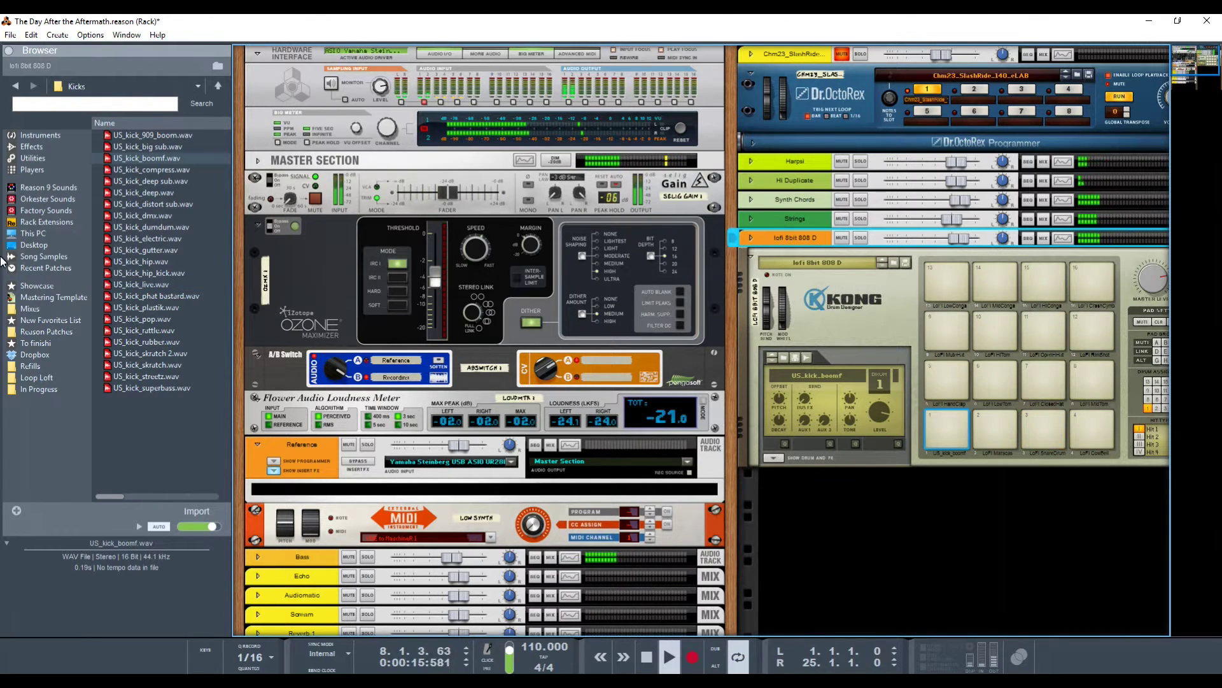
{"action": "left_click", "coordinate": [219, 86]}
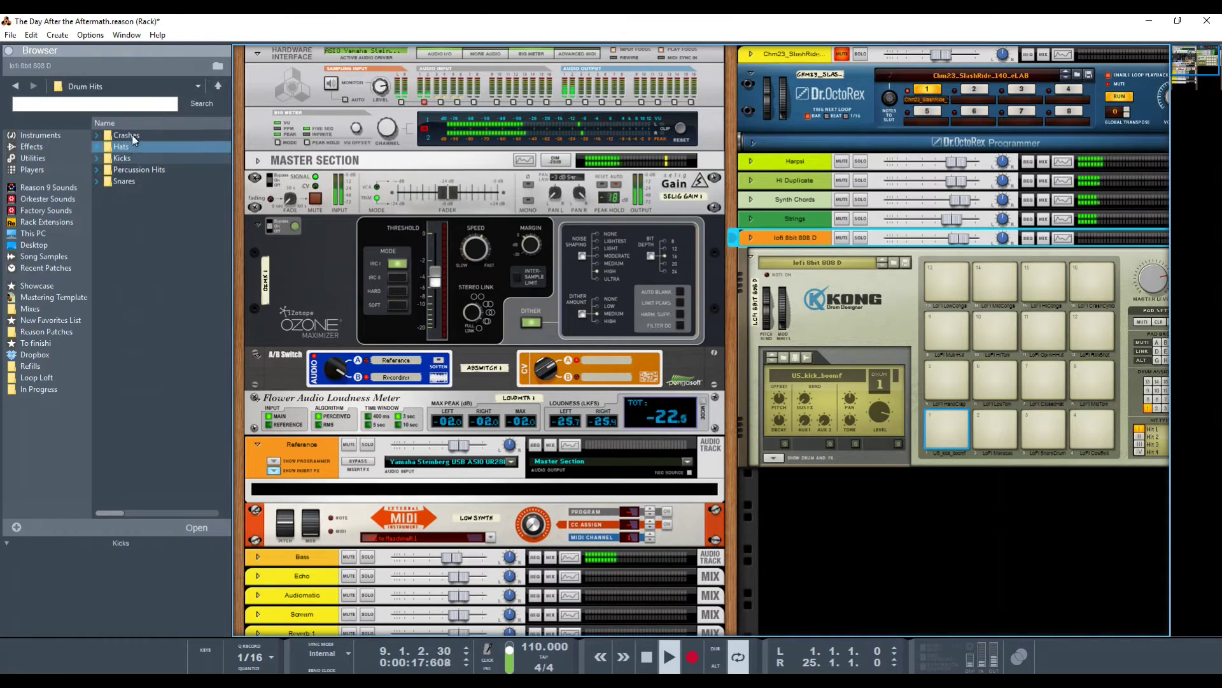
{"action": "double_click", "coordinate": [127, 181]}
{"action": "left_click", "coordinate": [170, 147]}
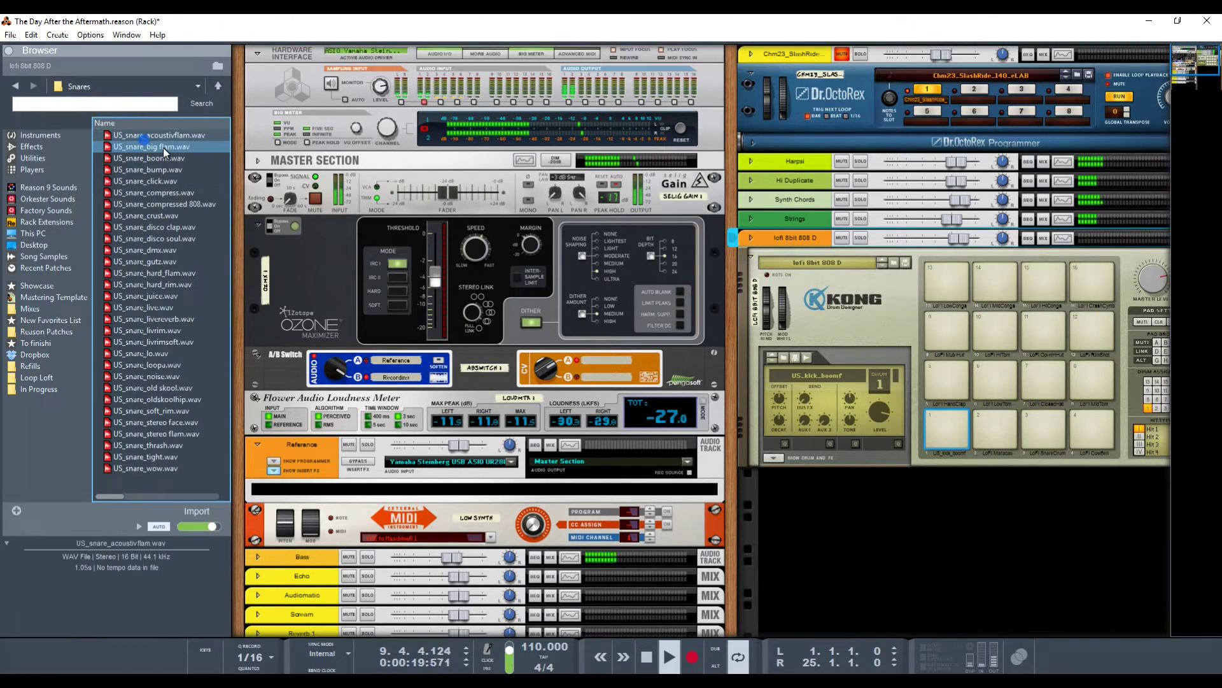
{"action": "left_click", "coordinate": [169, 157]}
{"action": "left_click", "coordinate": [178, 168]}
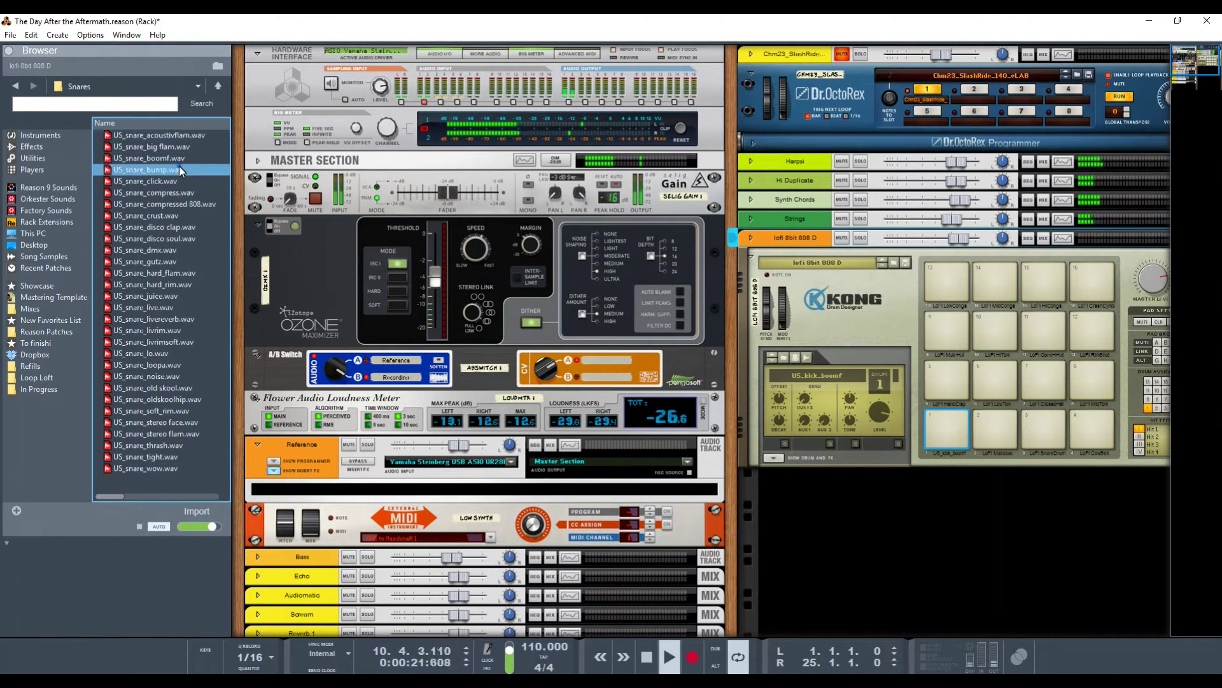
{"action": "left_click", "coordinate": [178, 179]}
{"action": "left_click", "coordinate": [180, 191]}
{"action": "left_click", "coordinate": [183, 204]}
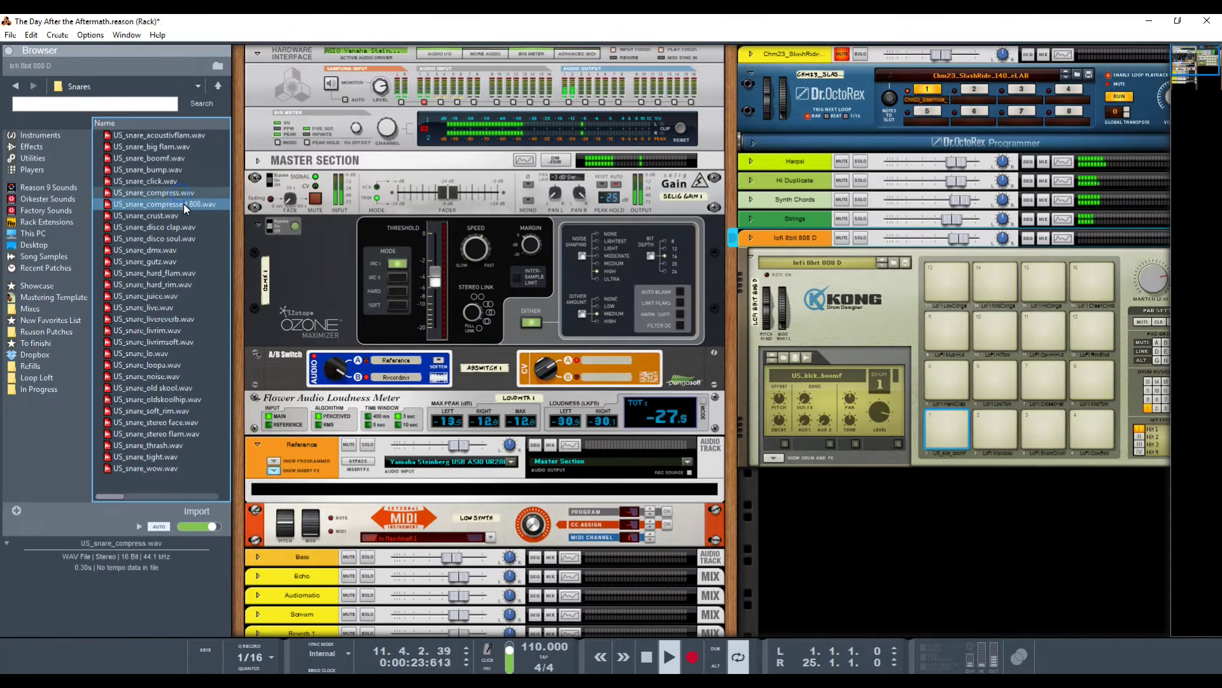
Try the US_snare_compress.wav and US_snare_crust.wav samples on Kong pad 3.
{"action": "left_click", "coordinate": [175, 191]}
{"action": "left_click_drag", "start_coordinate": [135, 192], "coordinate": [1048, 423]}
{"action": "left_click", "coordinate": [169, 219]}
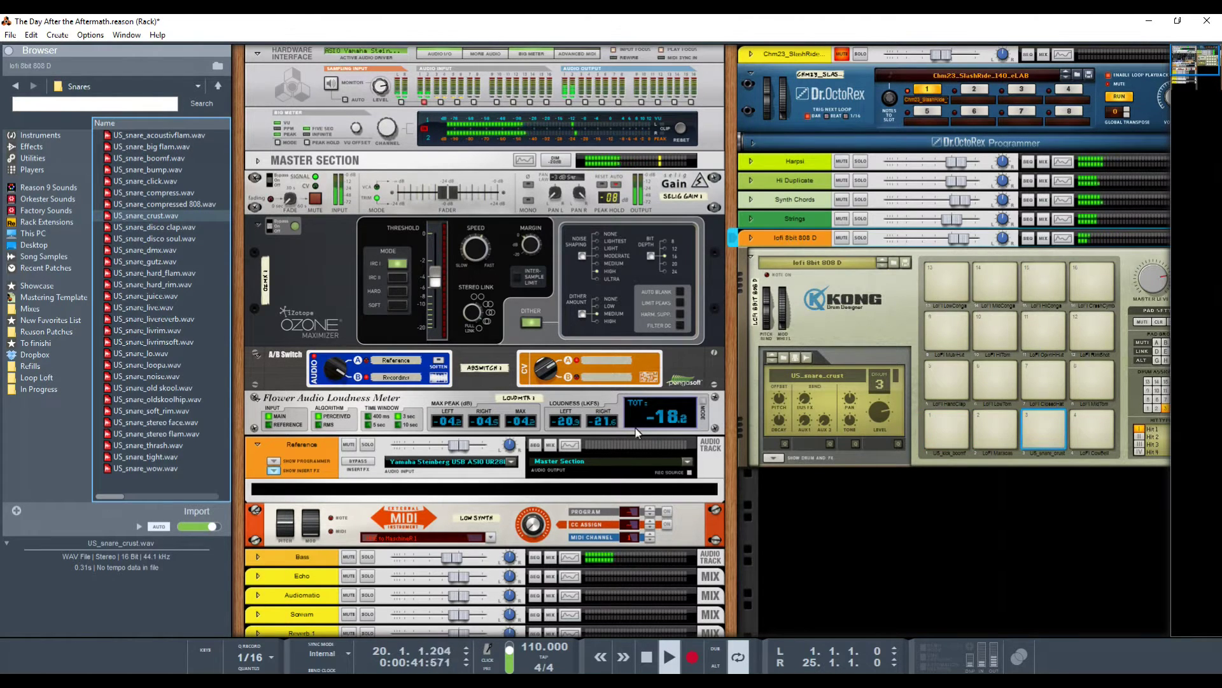
Audition the old skool snares, load US_snare_old skool.wav onto Kong pad 3, and select the kick on pad 1.
{"action": "left_click", "coordinate": [189, 399]}
{"action": "left_click", "coordinate": [189, 388]}
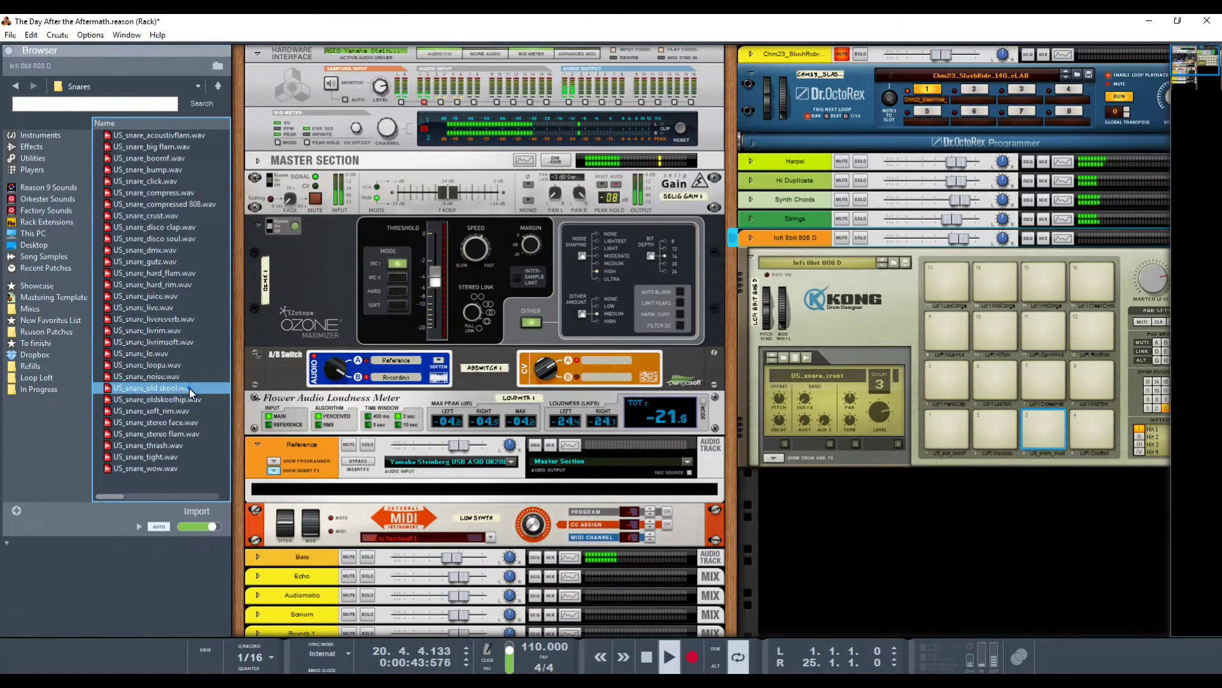
{"action": "left_click_drag", "start_coordinate": [182, 388], "coordinate": [1029, 431]}
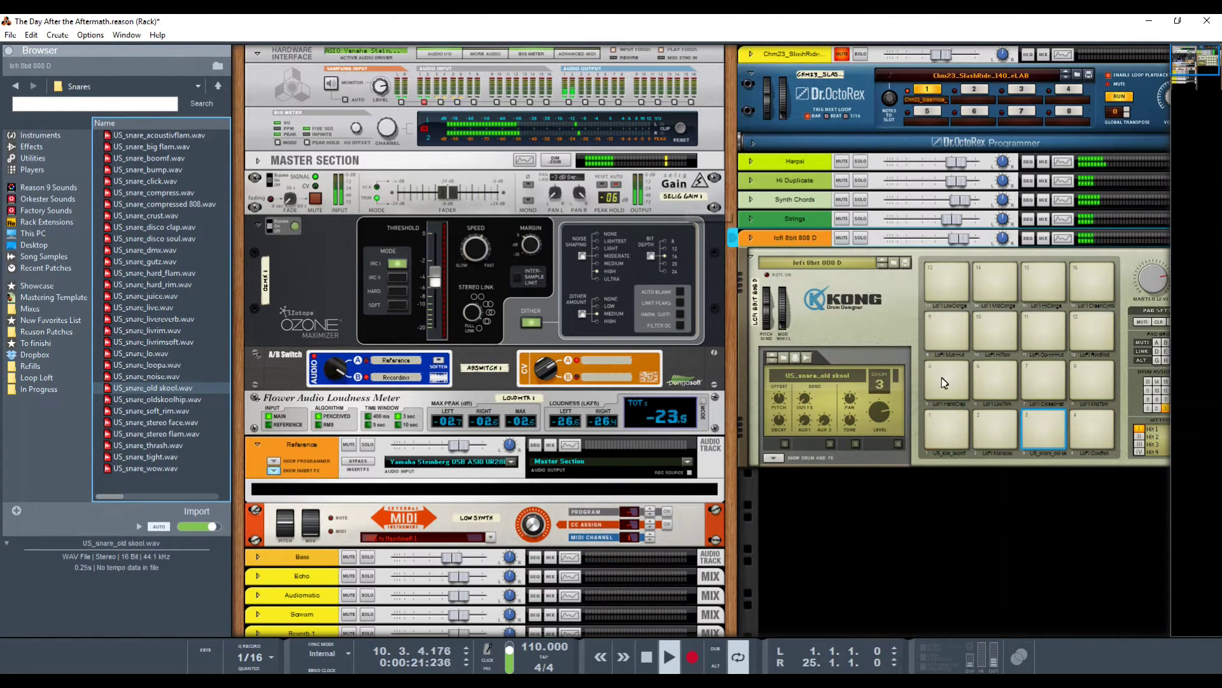
{"action": "left_click", "coordinate": [942, 439]}
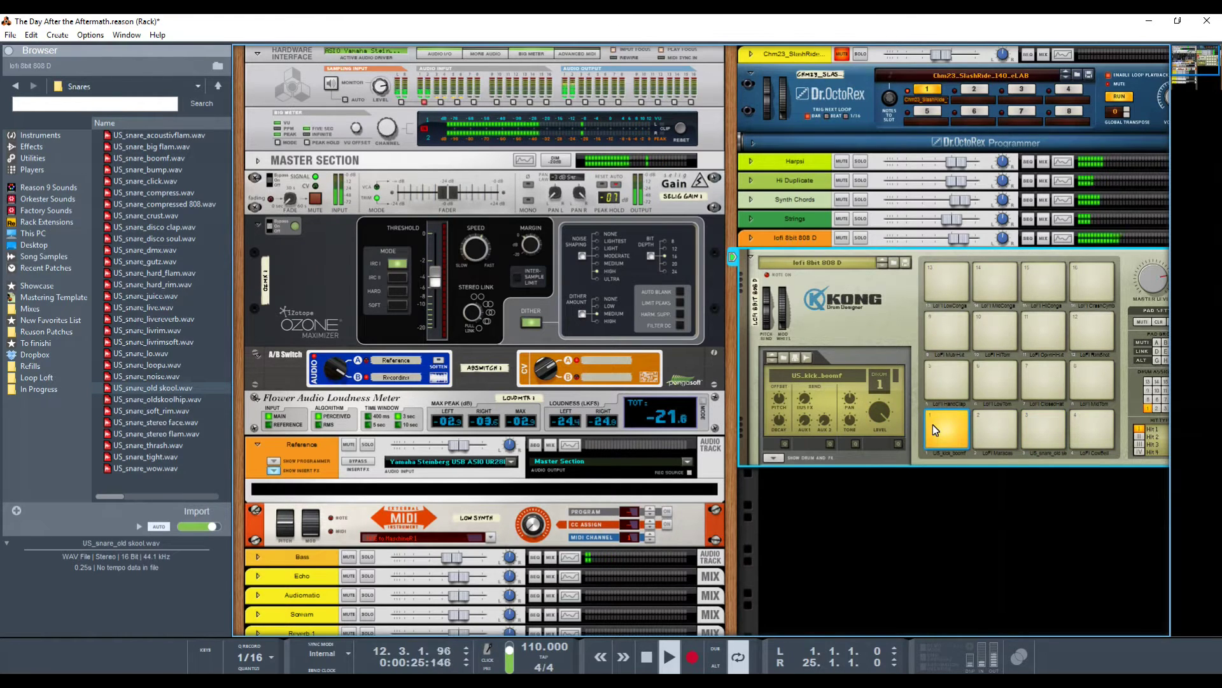
Stop playback, return to bar 1, and record a 24-bar drum take on the lofi 8bit 808 D track.
{"action": "double_click", "coordinate": [647, 656]}
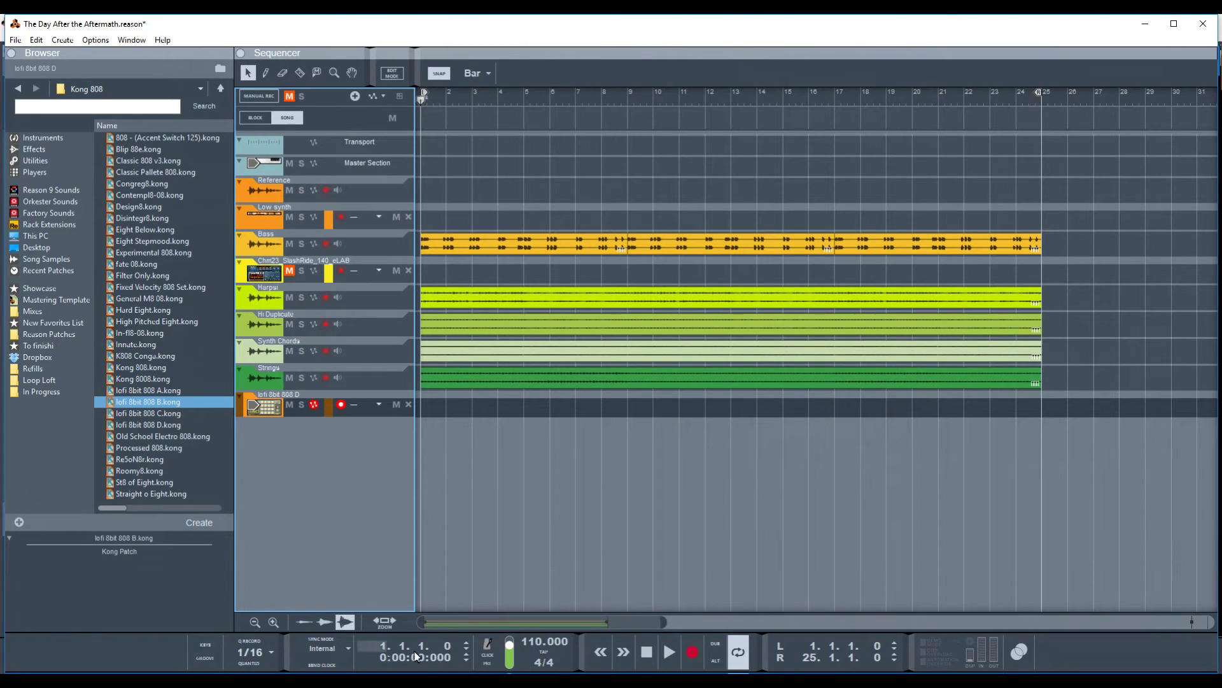
{"action": "left_click", "coordinate": [691, 653]}
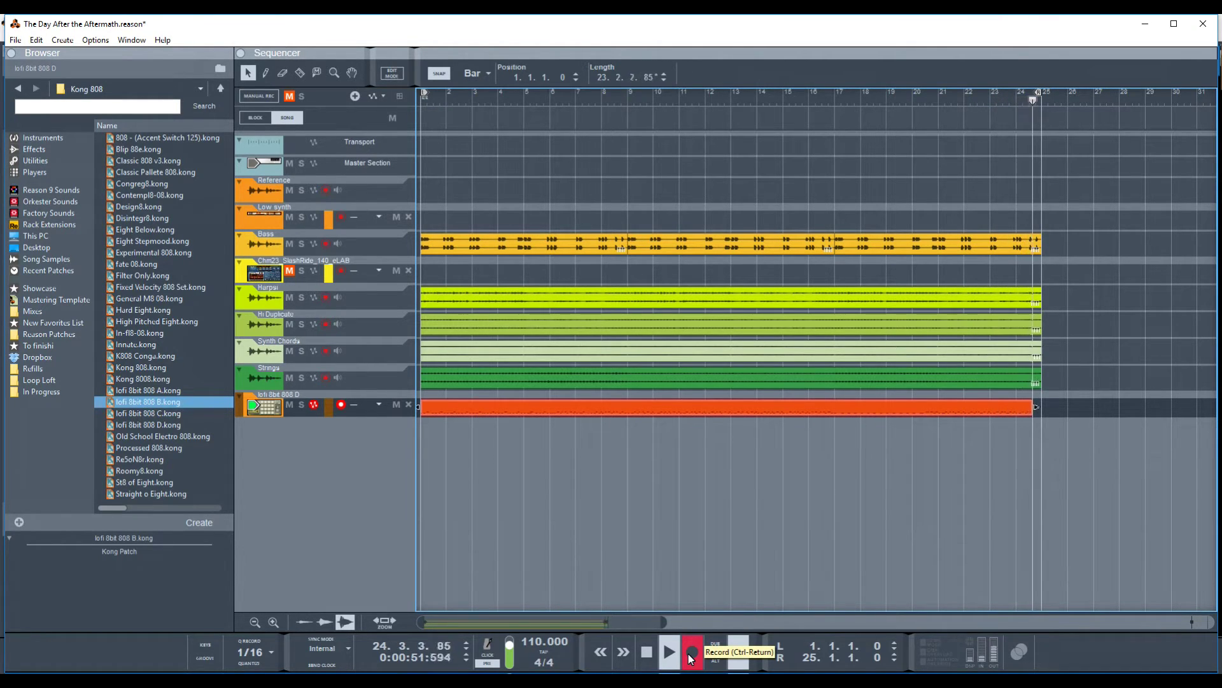
{"action": "left_click", "coordinate": [691, 655]}
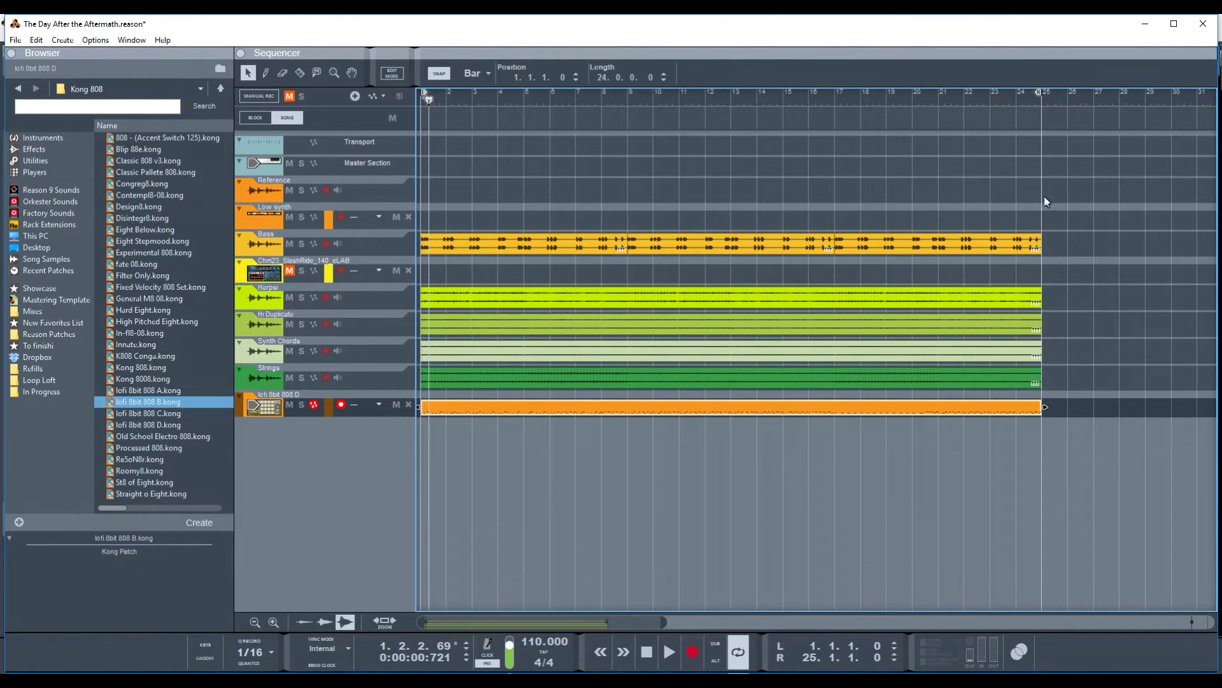
Quantize the recorded drum clip to 1/16 notes and close the Tool Window.
{"action": "key", "text": "F8"}
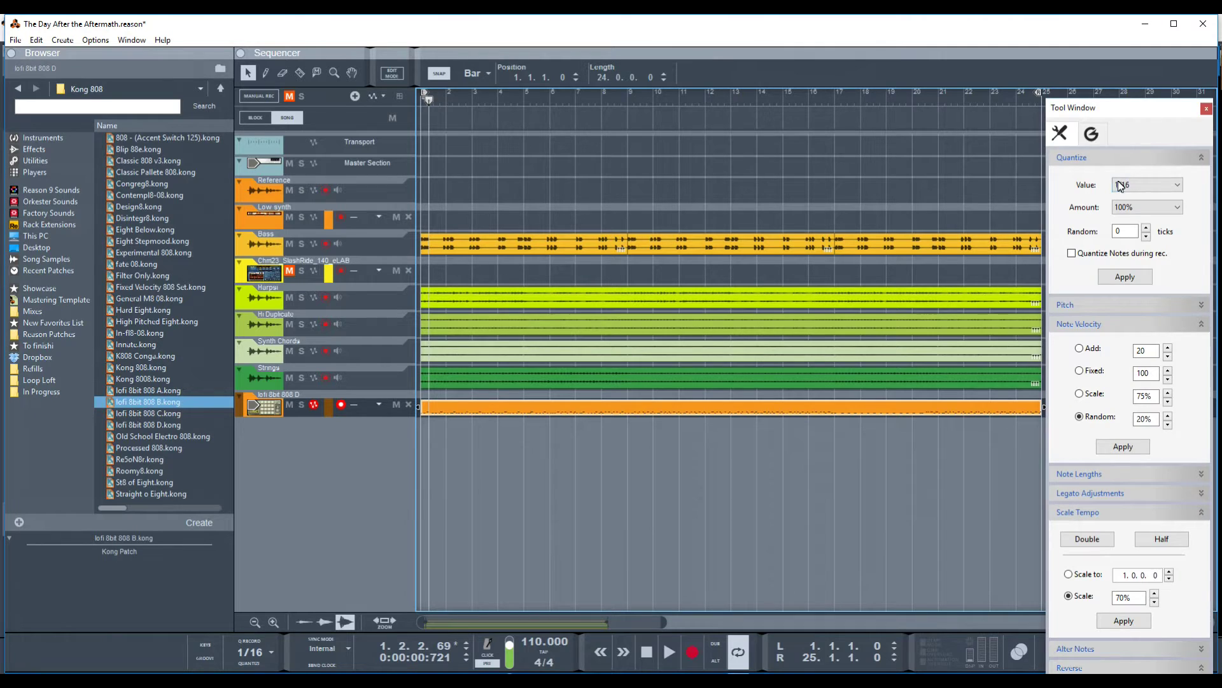
{"action": "left_click", "coordinate": [1139, 207]}
{"action": "left_click", "coordinate": [1130, 231]}
{"action": "left_click", "coordinate": [1125, 277]}
{"action": "left_click", "coordinate": [1206, 108]}
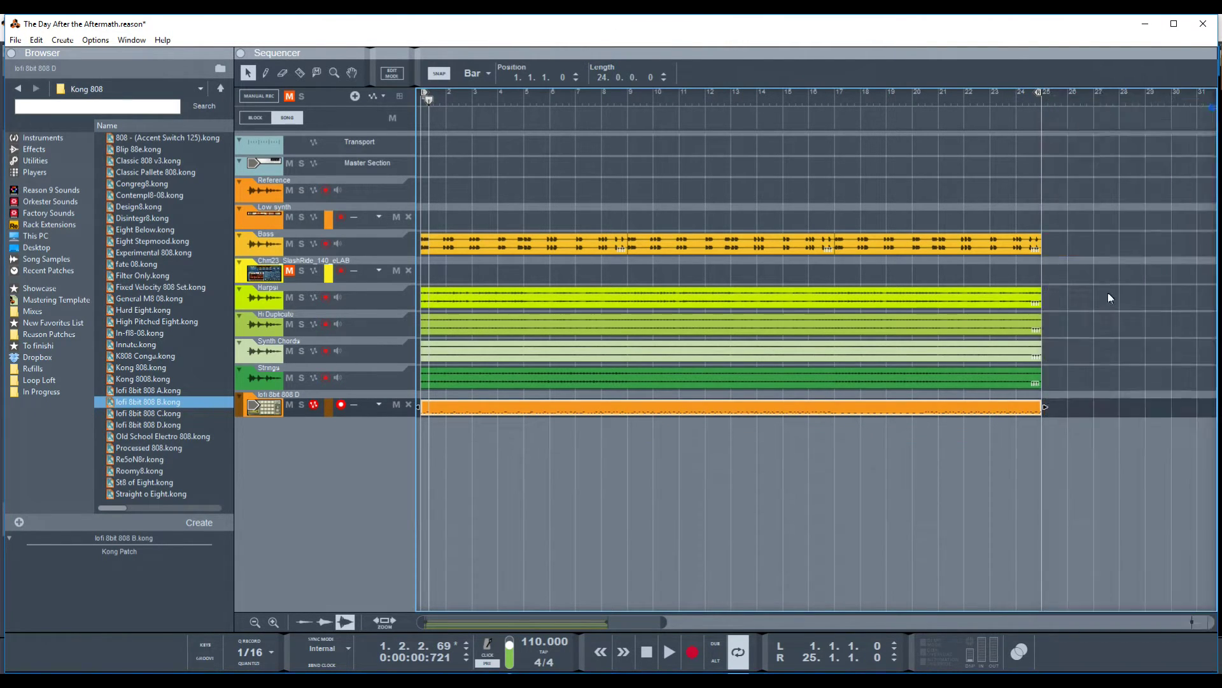
Open the drum clip for note editing, add snare notes late in bar 20, and audition from just before bar 20.
{"action": "double_click", "coordinate": [924, 411]}
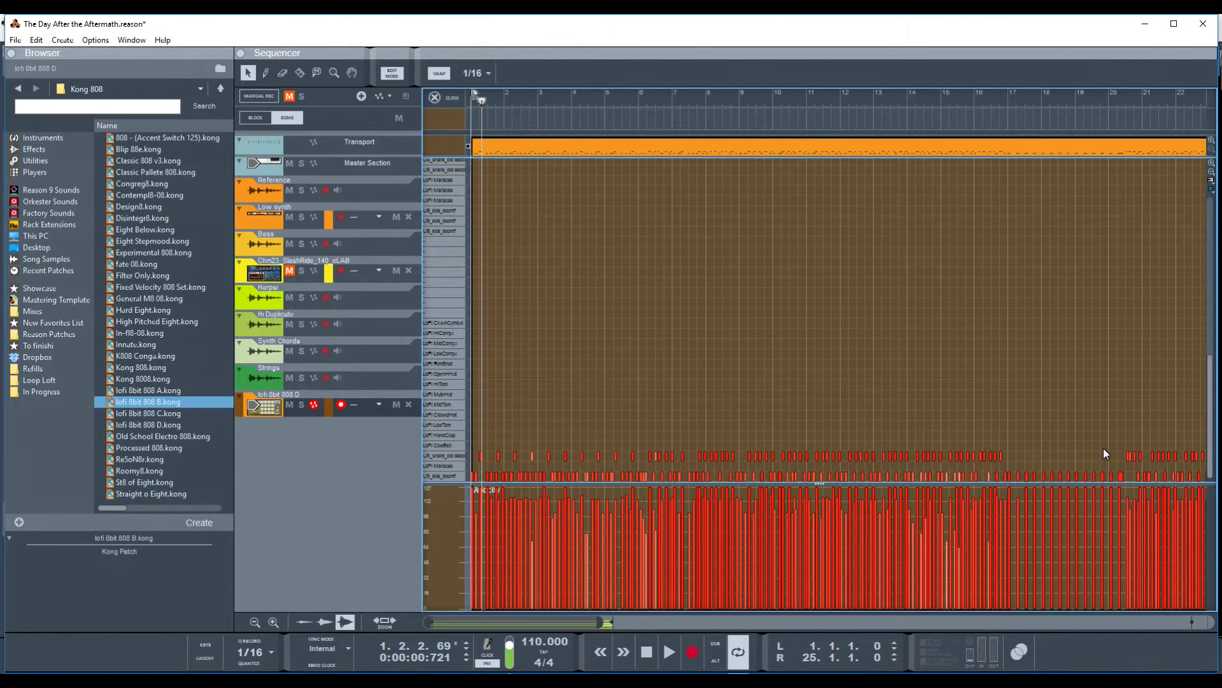
{"action": "scroll", "coordinate": [1103, 448], "scroll_direction": "right", "scroll_amount": 6}
{"action": "left_click", "coordinate": [946, 456]}
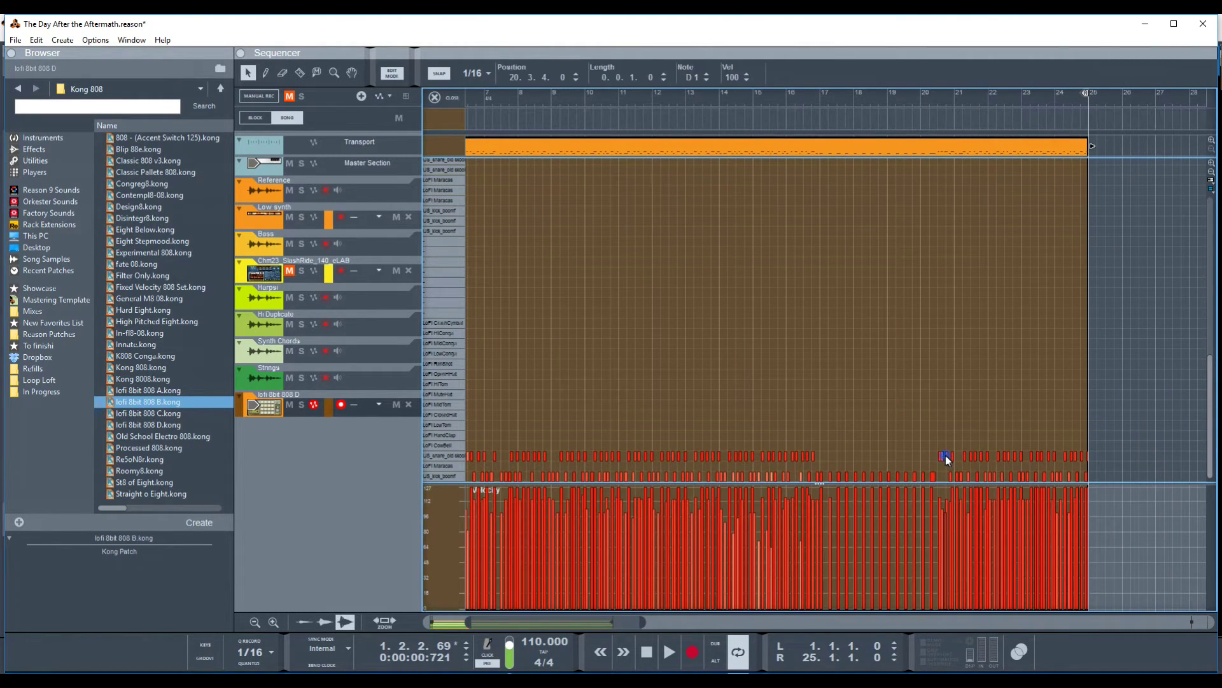
{"action": "left_click_drag", "start_coordinate": [827, 94], "coordinate": [909, 96]}
{"action": "key", "text": "space"}
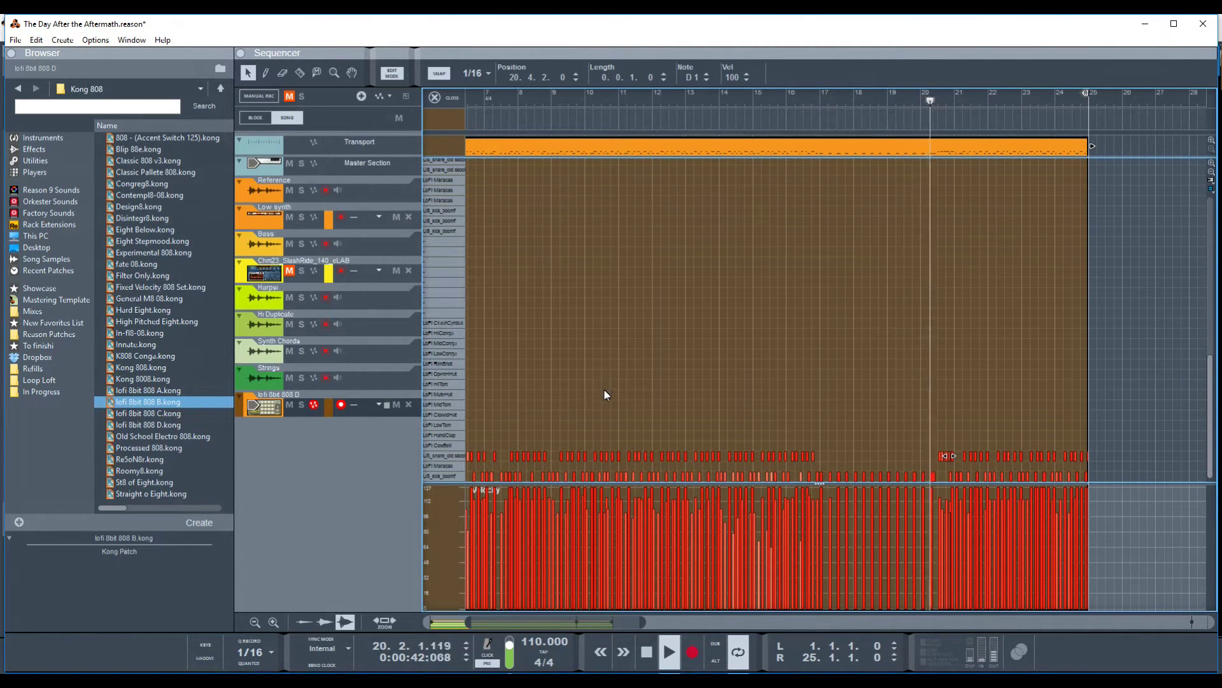
{"action": "key", "text": "space"}
Replace the snare notes in the second half of bar 20 with newly drawn 1/16 notes and play that section back.
{"action": "left_click_drag", "start_coordinate": [930, 433], "coordinate": [956, 461]}
{"action": "key", "text": "Delete"}
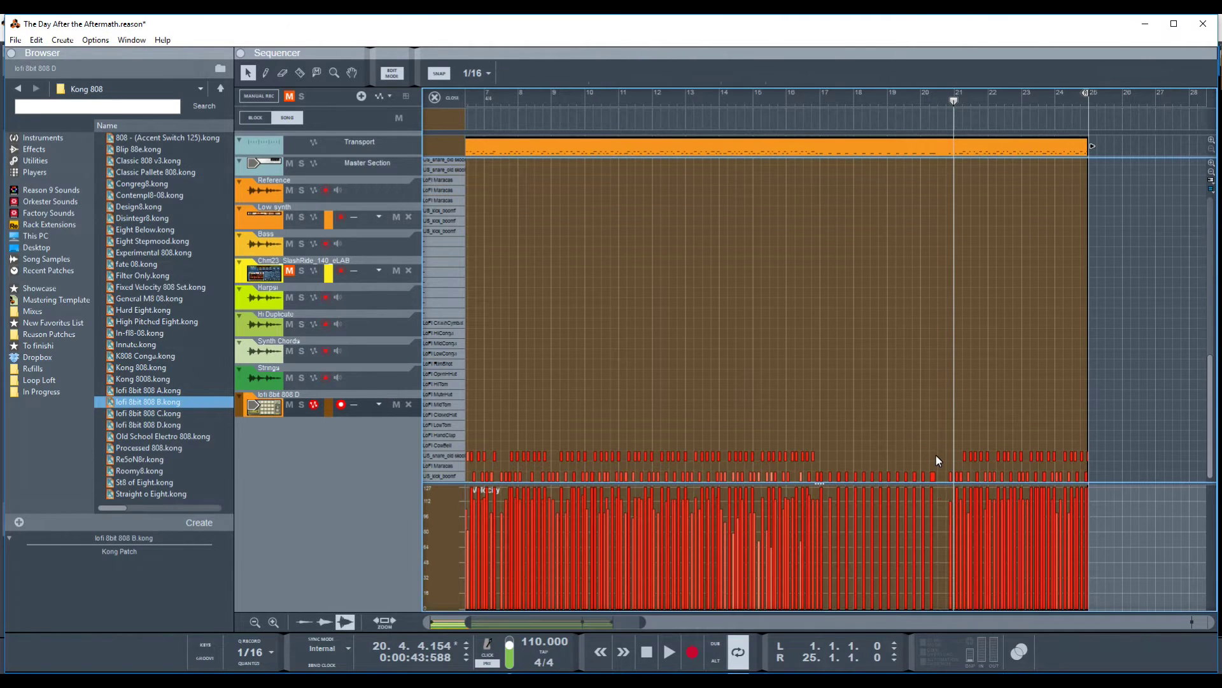
{"action": "double_click", "coordinate": [940, 456]}
{"action": "double_click", "coordinate": [947, 456]}
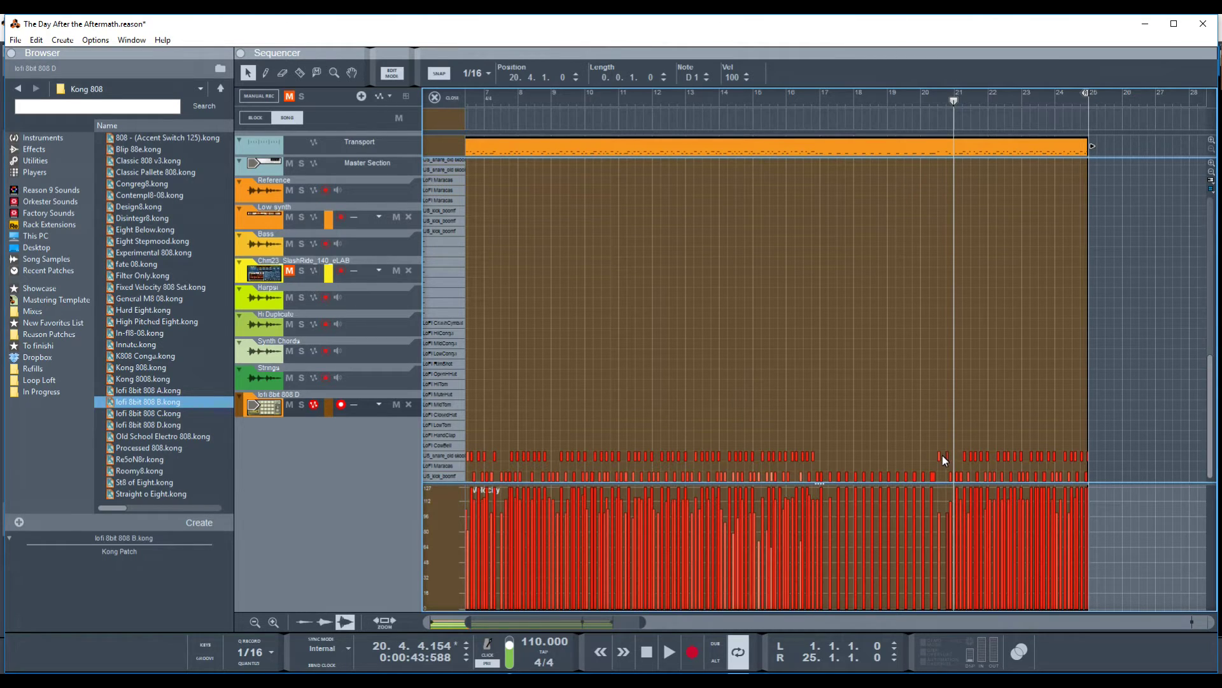
{"action": "double_click", "coordinate": [952, 456]}
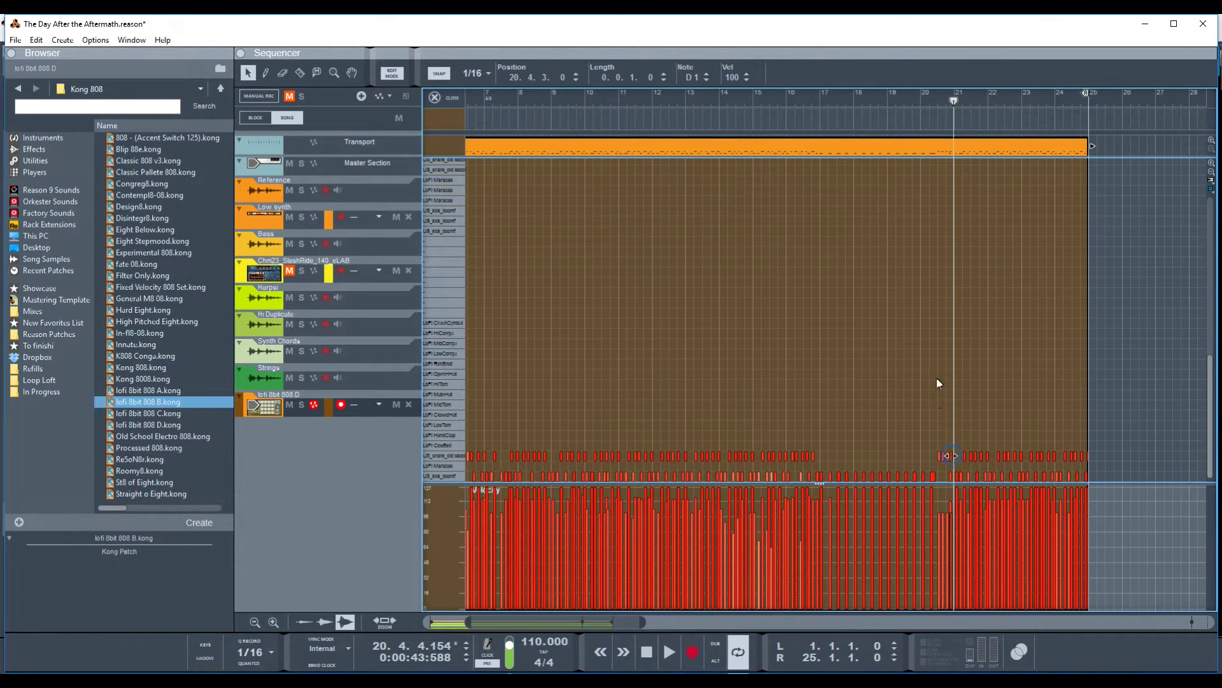
{"action": "left_click", "coordinate": [910, 106]}
{"action": "key", "text": "space"}
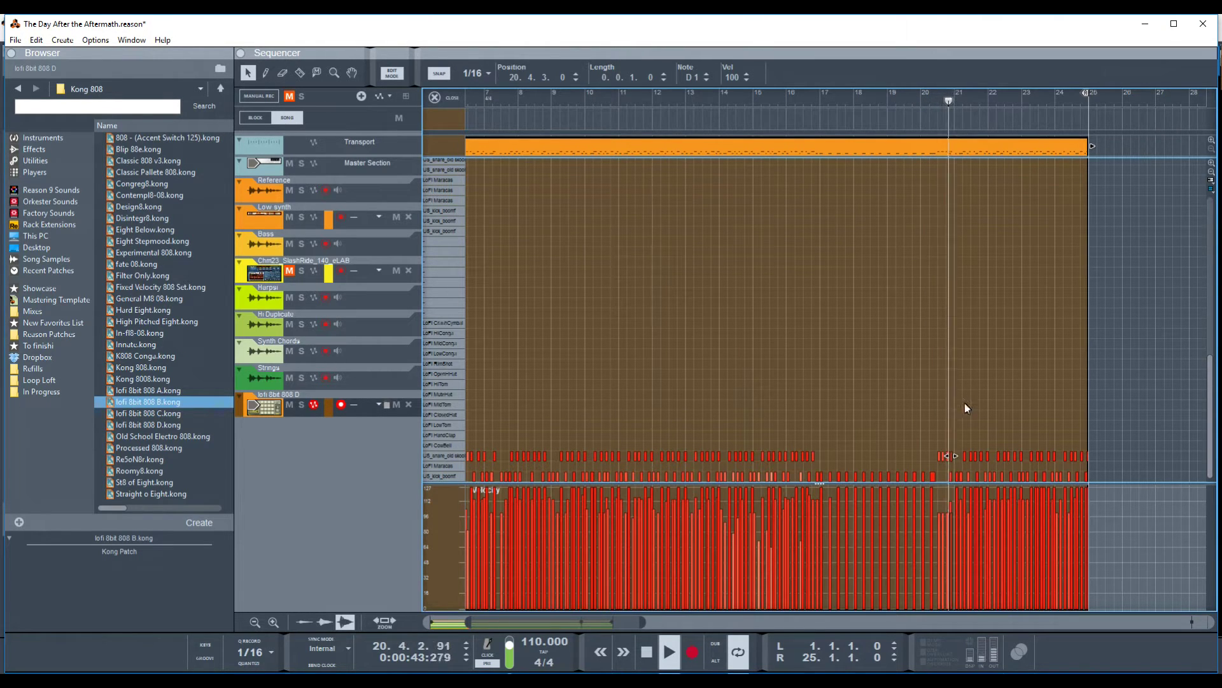
Stop playback and delete the snare notes at the end of bar 20.
{"action": "key", "text": "space"}
{"action": "left_click_drag", "start_coordinate": [922, 439], "coordinate": [953, 457]}
{"action": "key", "text": "Delete"}
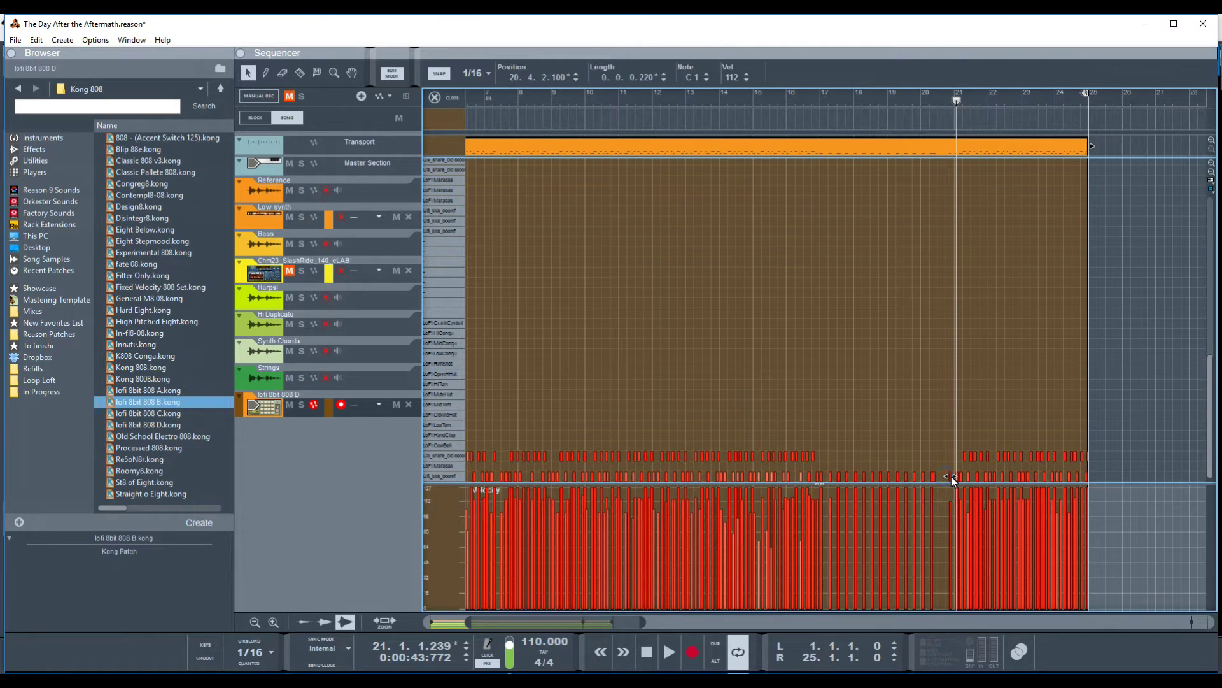
Draw five C#1 notes at 20.2.4, 20.3.2, 20.3.4, 20.4.2 and 20.4.4, and ramp their velocities from 86 up to 113.
{"action": "scroll", "coordinate": [957, 468], "scroll_direction": "up", "scroll_amount": 3}
{"action": "scroll", "coordinate": [957, 473], "scroll_direction": "up", "scroll_amount": 2}
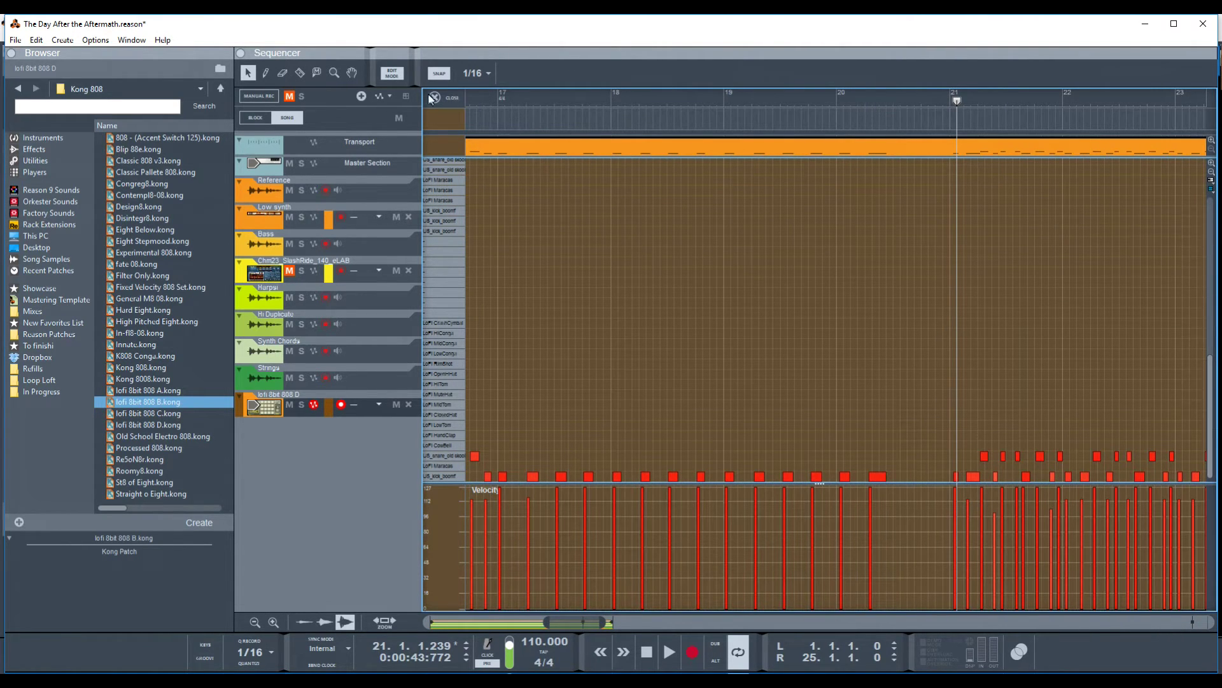
{"action": "left_click", "coordinate": [481, 74]}
{"action": "left_click", "coordinate": [546, 74]}
{"action": "left_click", "coordinate": [888, 467]}
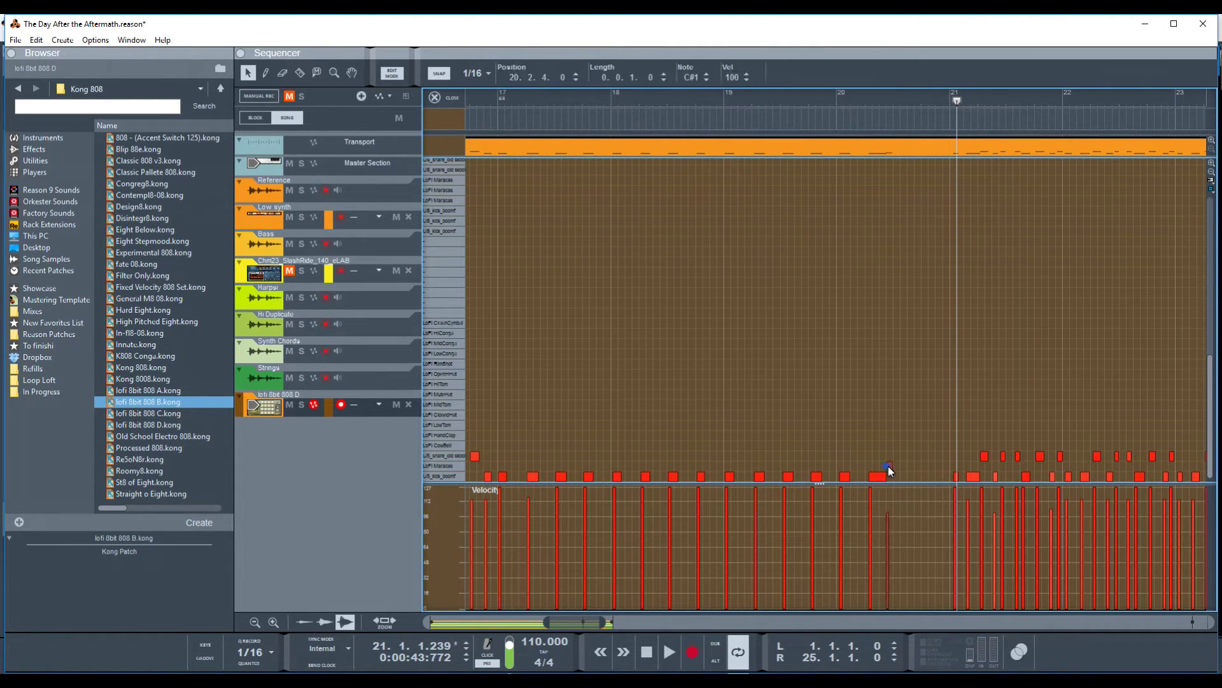
{"action": "left_click", "coordinate": [902, 465]}
{"action": "left_click", "coordinate": [918, 465]}
{"action": "left_click", "coordinate": [932, 466]}
{"action": "left_click", "coordinate": [948, 465]}
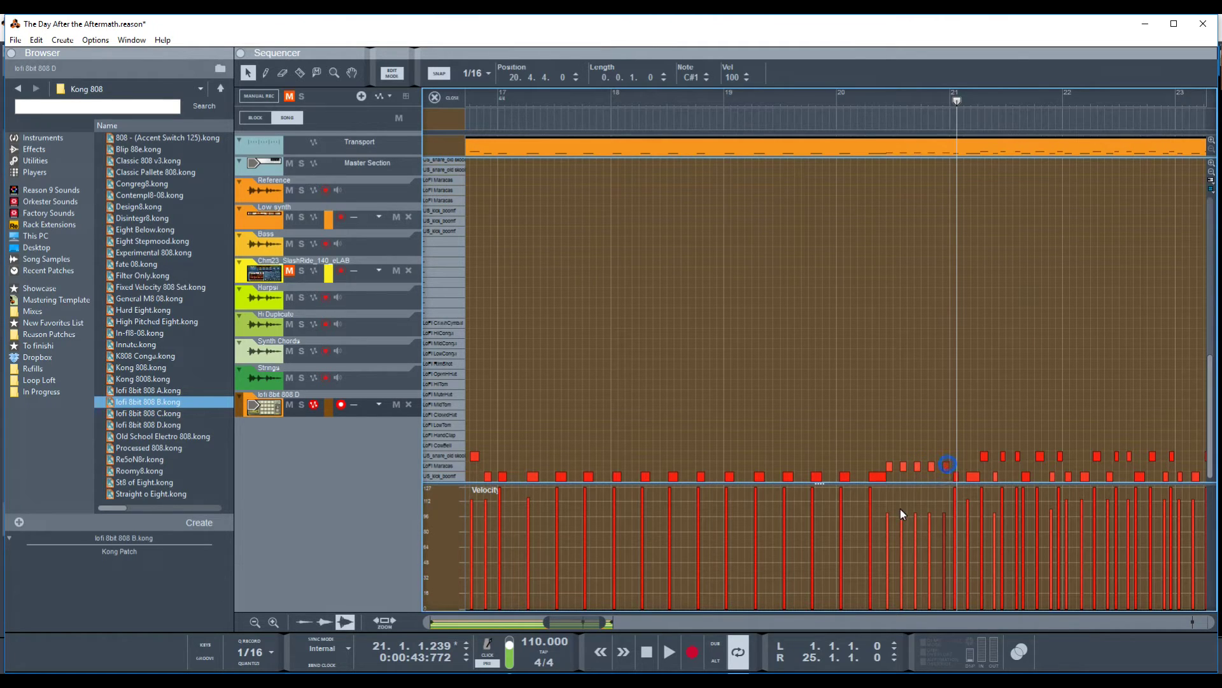
{"action": "mouse_move", "coordinate": [888, 526]}
{"action": "left_mouse_down"}
{"action": "mouse_move", "coordinate": [956, 511]}
{"action": "mouse_move", "coordinate": [950, 497]}
{"action": "left_mouse_up"}
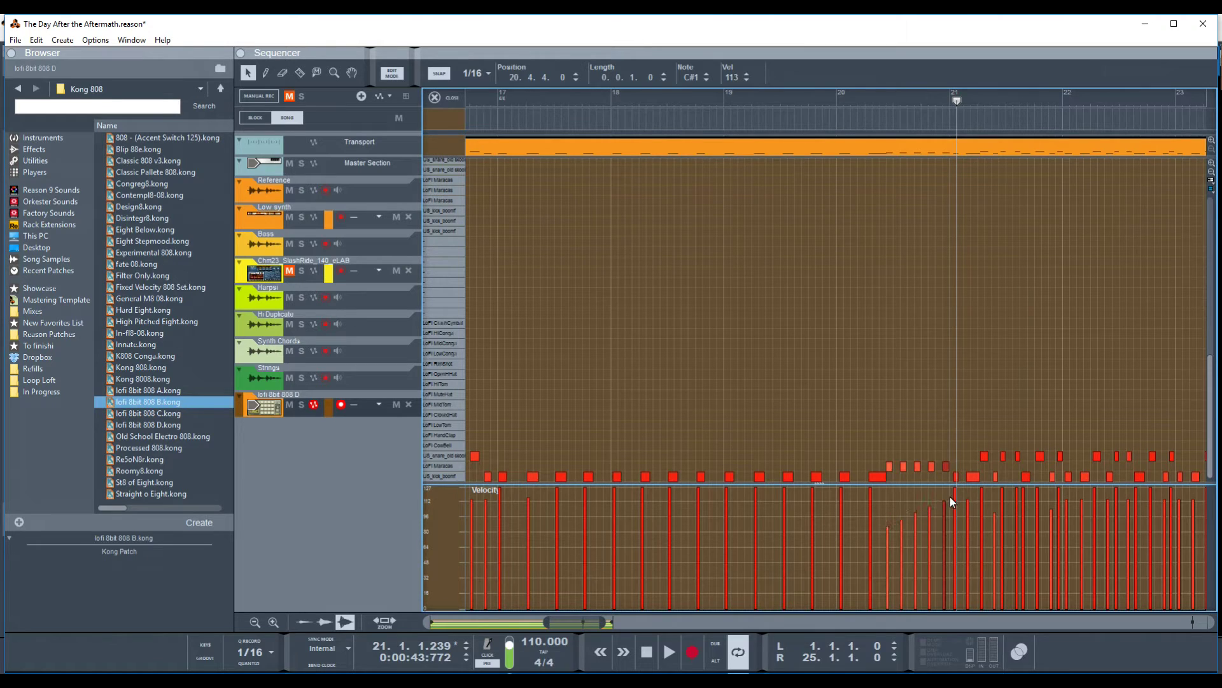
Fill the gaps between the new C#1 notes with four more 1/16 notes and play from just before bar 20.
{"action": "left_click", "coordinate": [897, 464]}
{"action": "left_click", "coordinate": [914, 464]}
{"action": "left_click", "coordinate": [925, 464]}
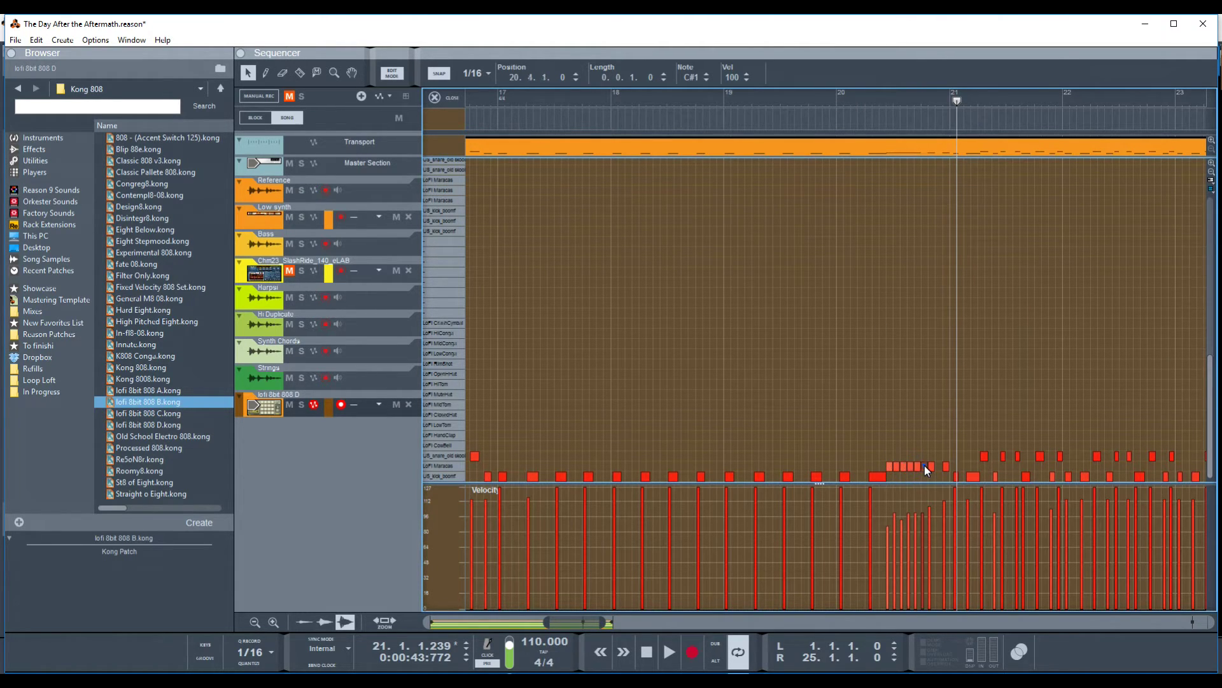
{"action": "left_click", "coordinate": [938, 465]}
{"action": "left_click", "coordinate": [819, 98]}
{"action": "key", "text": "space"}
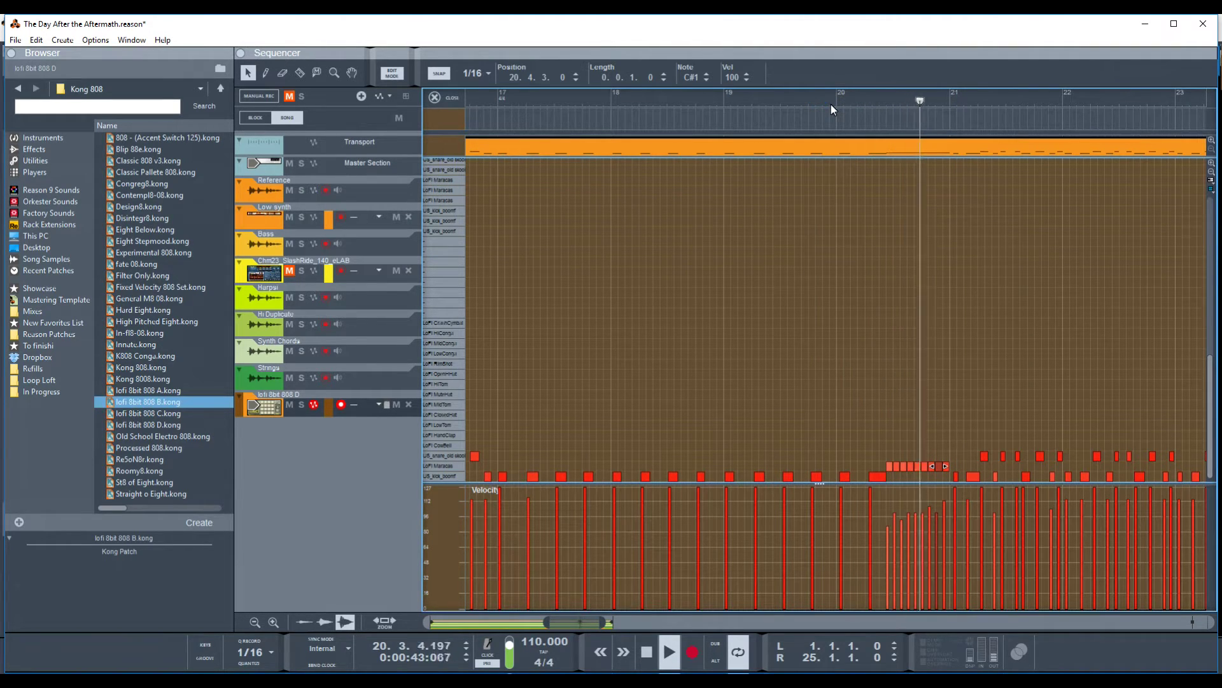
Move all the new C#1 notes in bar 20 to the D1 snare lane and play the fill back.
{"action": "left_click_drag", "start_coordinate": [884, 436], "coordinate": [951, 469]}
{"action": "left_click", "coordinate": [888, 470]}
{"action": "left_click_drag", "start_coordinate": [890, 469], "coordinate": [952, 460]}
{"action": "left_click", "coordinate": [707, 75]}
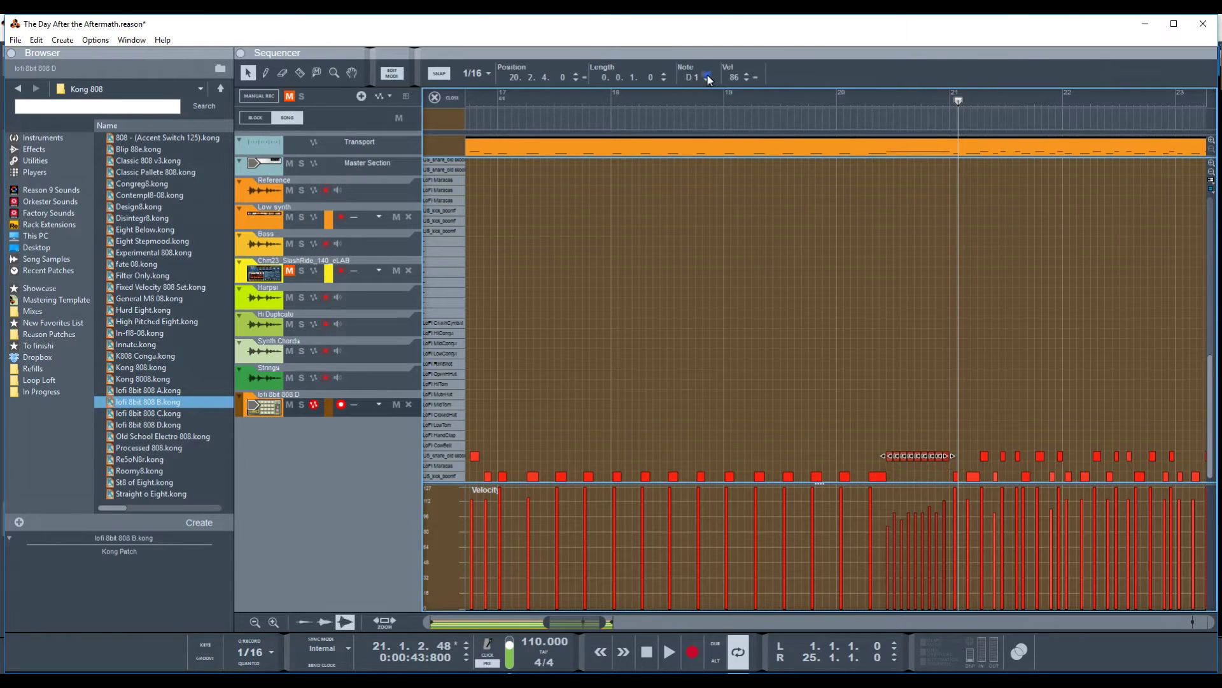
{"action": "left_click", "coordinate": [831, 102]}
{"action": "key", "text": "space"}
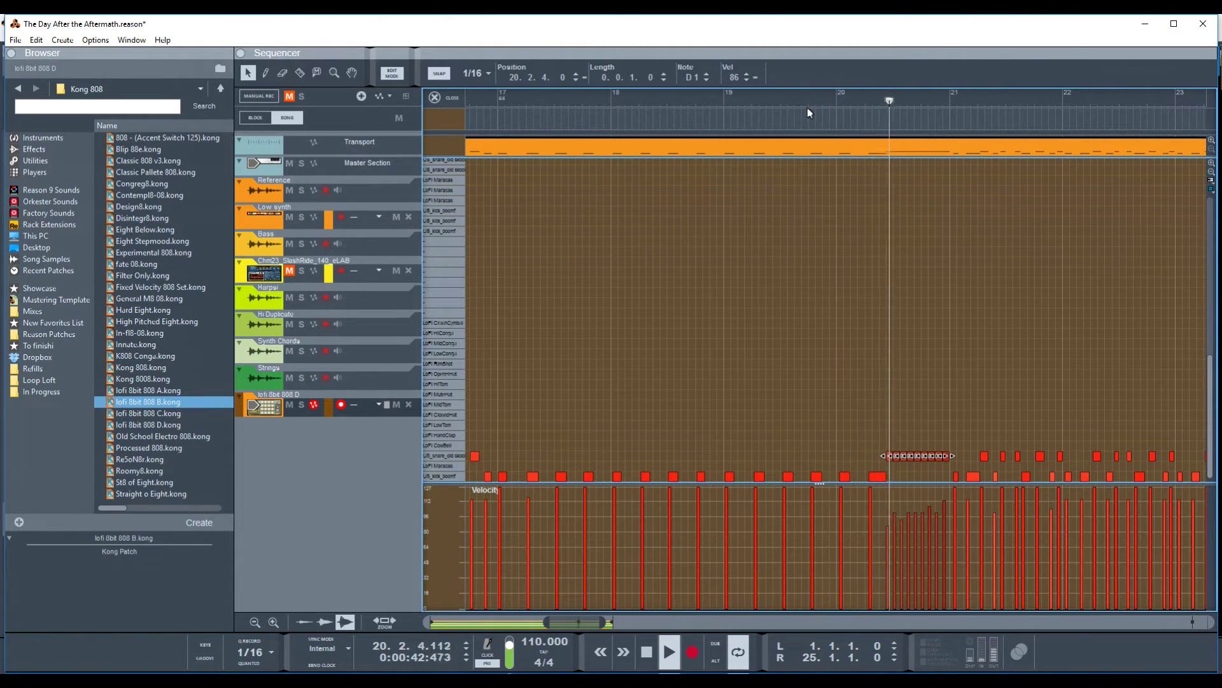
{"action": "key", "text": "space"}
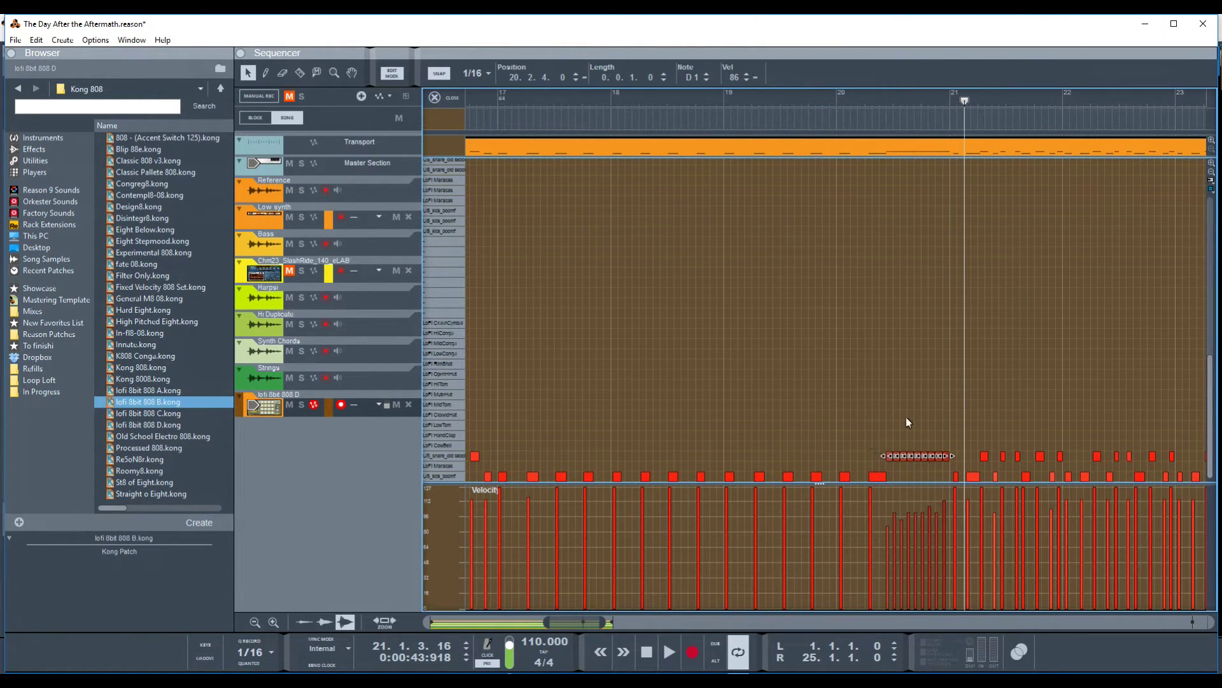
Delete the snare note at 20.4.3 and audition the fill from early in bar 20.
{"action": "left_click", "coordinate": [948, 458]}
{"action": "left_click", "coordinate": [939, 457]}
{"action": "key", "text": "Delete"}
{"action": "left_click", "coordinate": [854, 93]}
{"action": "key", "text": "space"}
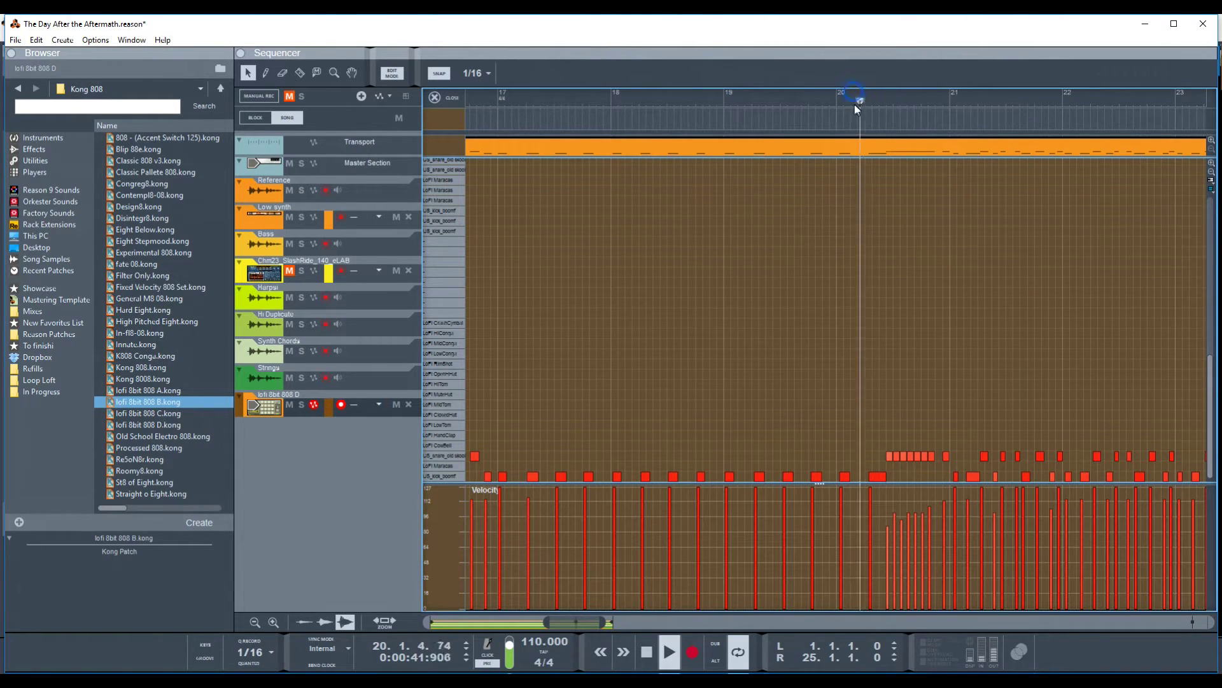
{"action": "key", "text": "space"}
Delete the snare notes at 20.3.2 and 20.4.1 and play the thinned-out fill.
{"action": "left_click", "coordinate": [908, 457]}
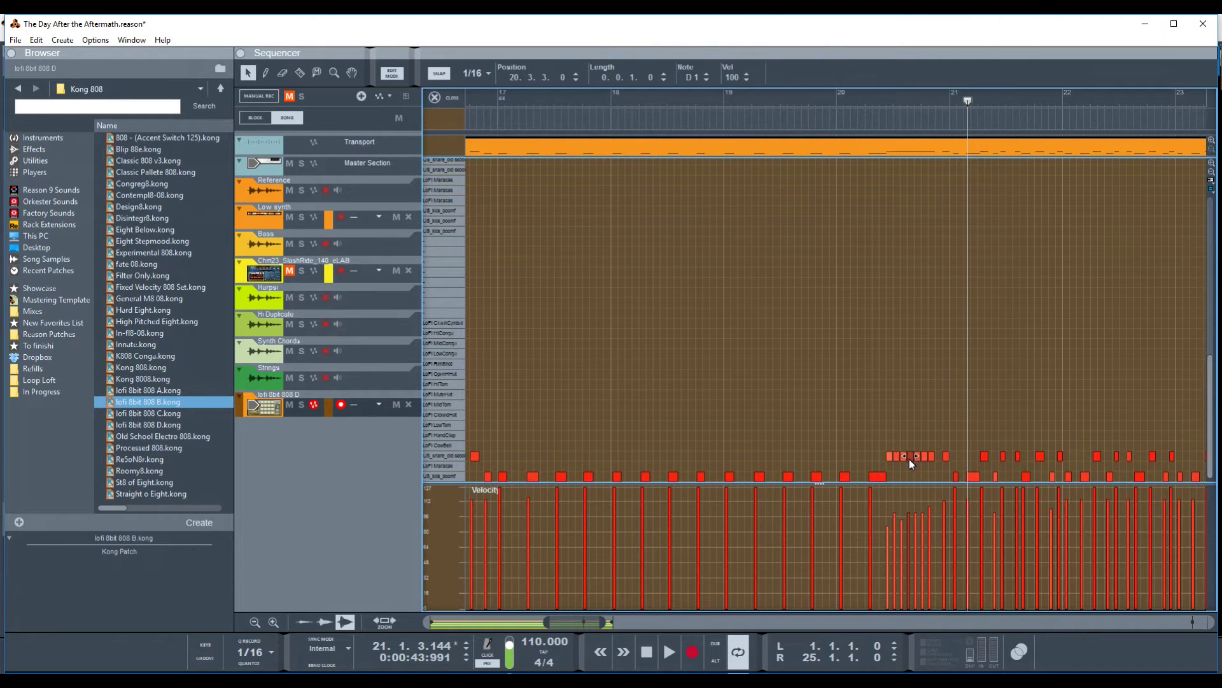
{"action": "key", "text": "Delete"}
{"action": "left_click", "coordinate": [925, 456]}
{"action": "key", "text": "Delete"}
{"action": "left_click", "coordinate": [871, 94]}
{"action": "key", "text": "space"}
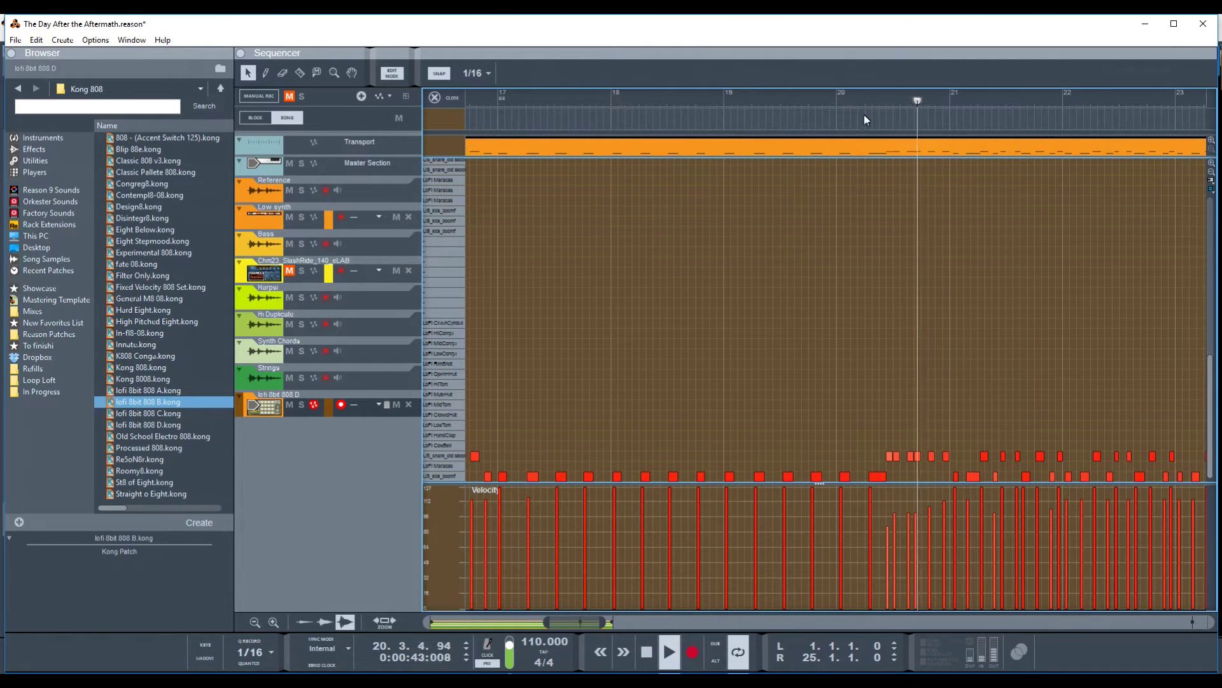
{"action": "key", "text": "space"}
Add C1 kick notes at 20.3.2, 20.4.1 and 20.4.3, and audition the fill with the kicks.
{"action": "left_click", "coordinate": [903, 476]}
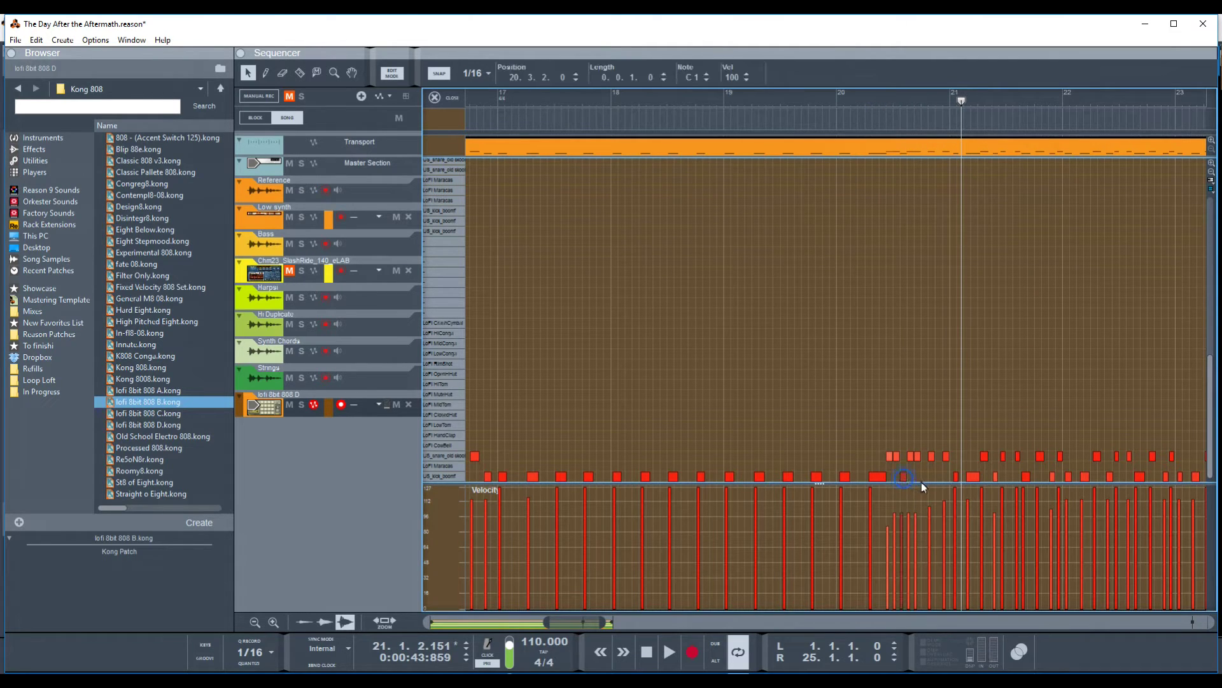
{"action": "double_click", "coordinate": [925, 478]}
{"action": "double_click", "coordinate": [938, 476]}
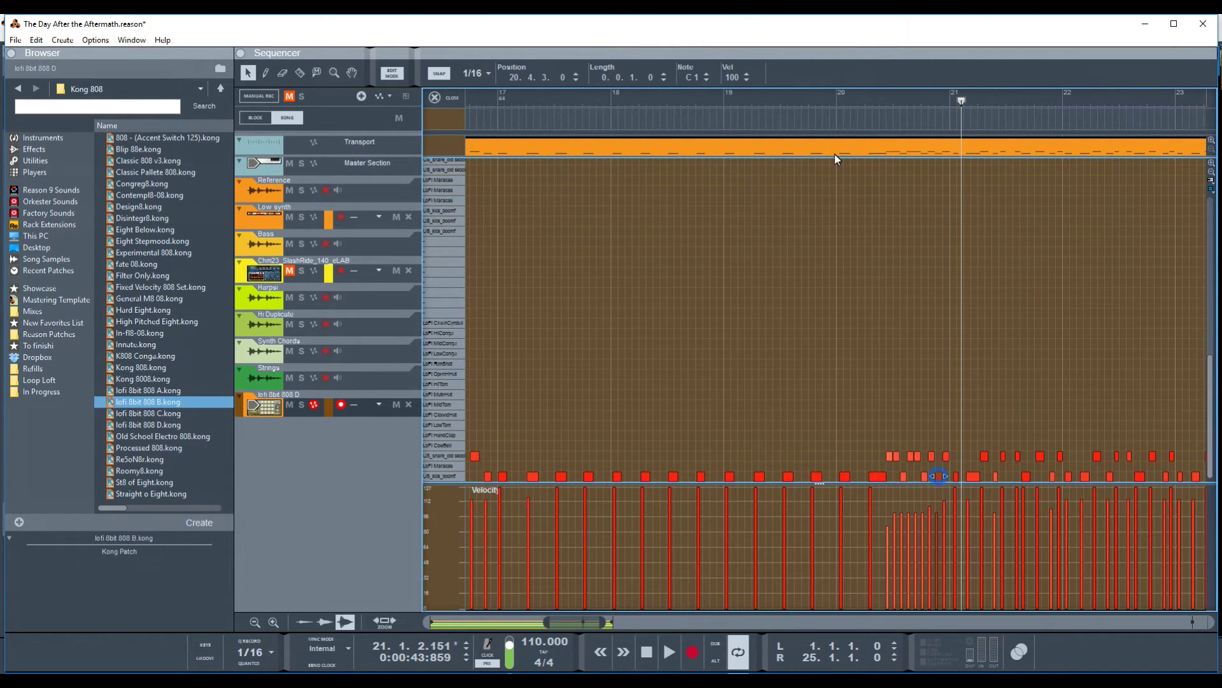
{"action": "left_click", "coordinate": [843, 104]}
{"action": "key", "text": "space"}
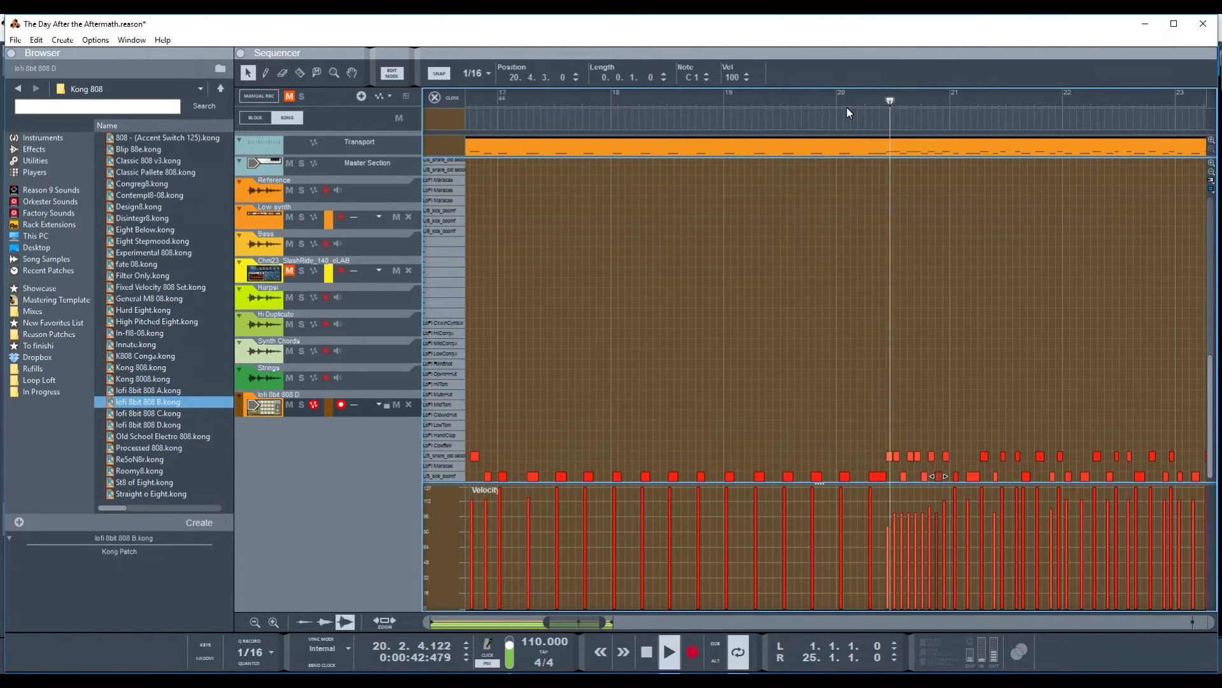
{"action": "key", "text": "space"}
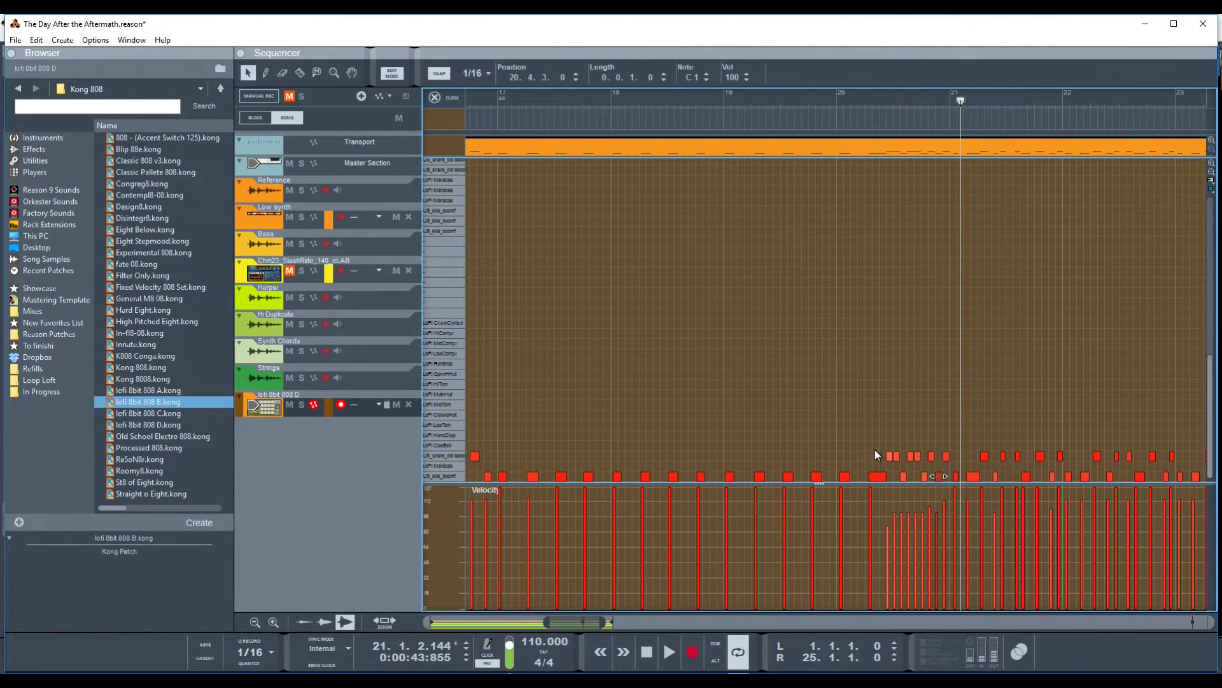
Move the fill's three kick notes one 1/16 earlier and its snare notes one 1/16 later, auditioning the result.
{"action": "left_click", "coordinate": [903, 477]}
{"action": "left_click_drag", "start_coordinate": [879, 442], "coordinate": [952, 457]}
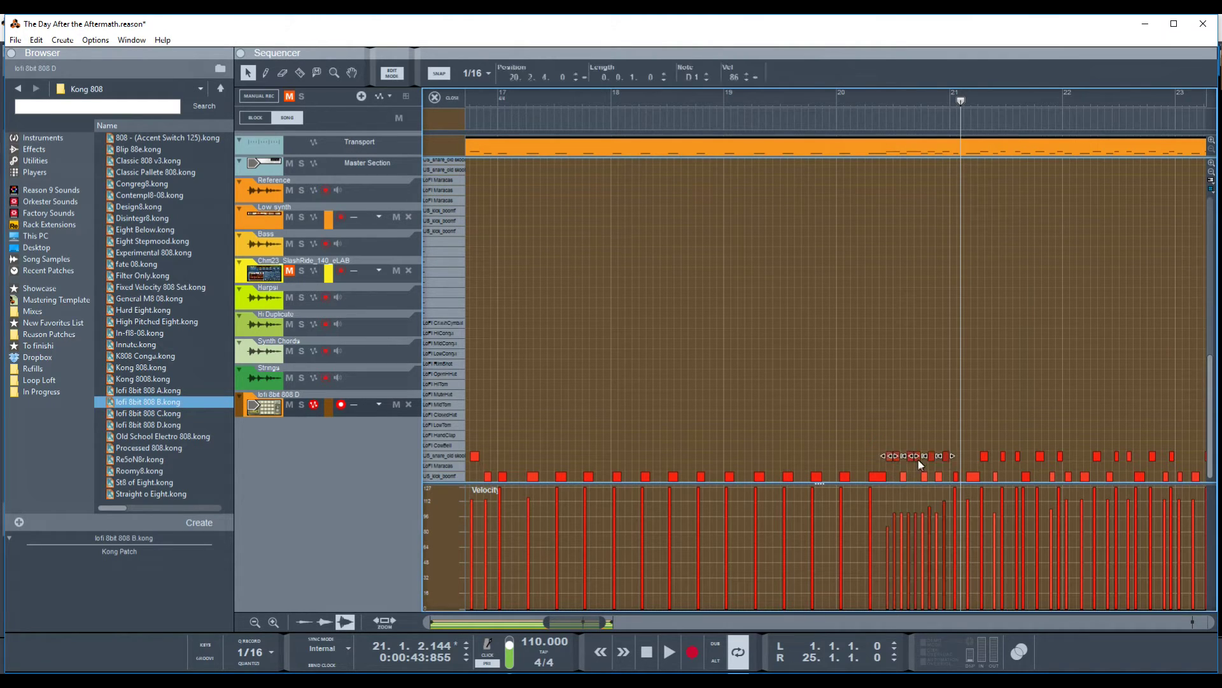
{"action": "left_click", "coordinate": [889, 460]}
{"action": "mouse_move", "coordinate": [895, 462]}
{"action": "left_mouse_down"}
{"action": "mouse_move", "coordinate": [955, 476]}
{"action": "mouse_move", "coordinate": [899, 479]}
{"action": "left_mouse_up"}
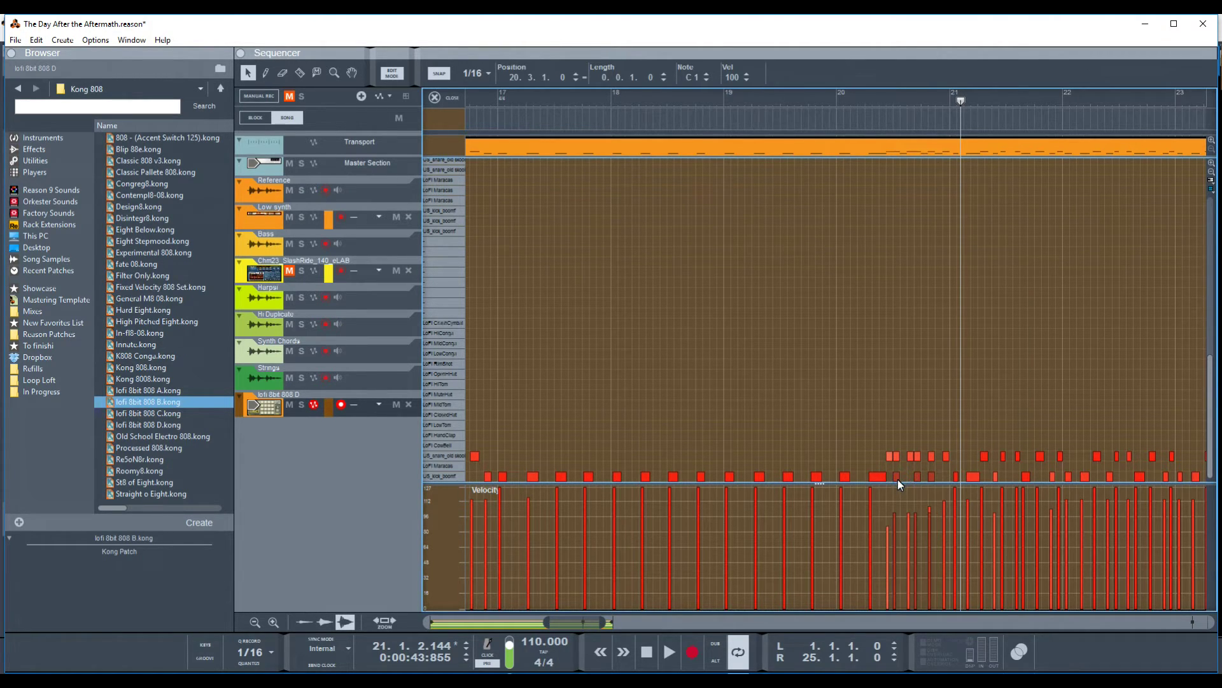
{"action": "left_click_drag", "start_coordinate": [874, 436], "coordinate": [892, 461]}
{"action": "left_click", "coordinate": [835, 102]}
{"action": "key", "text": "space"}
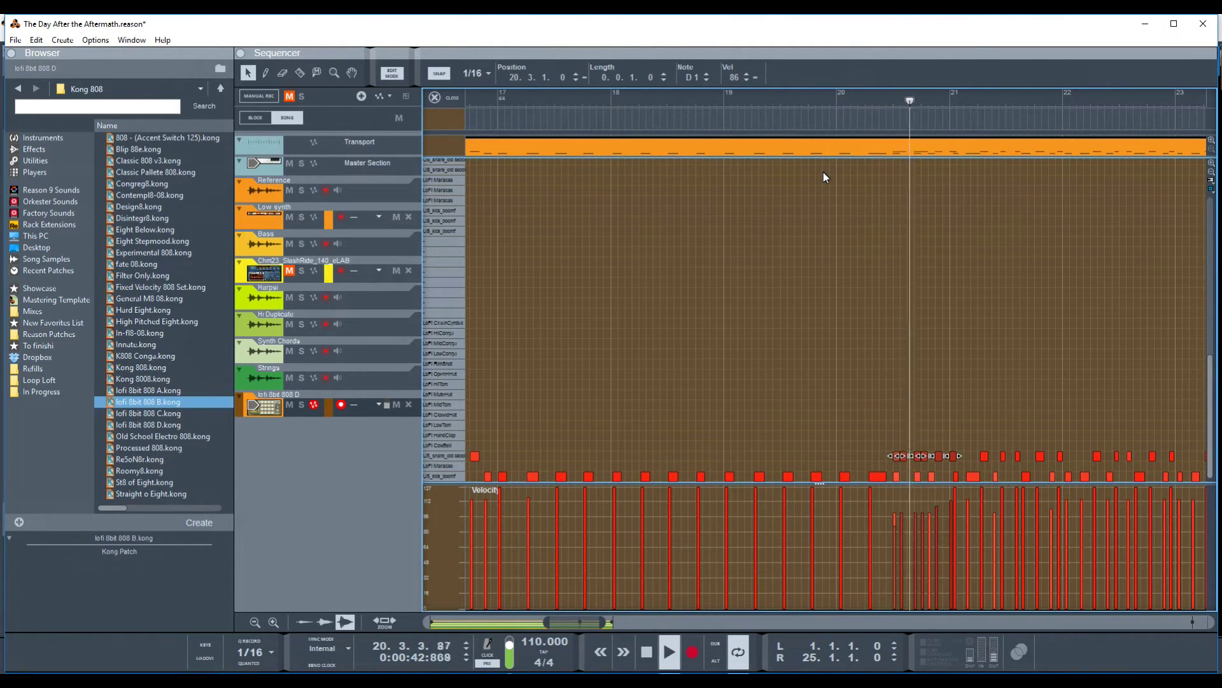
{"action": "key", "text": "space"}
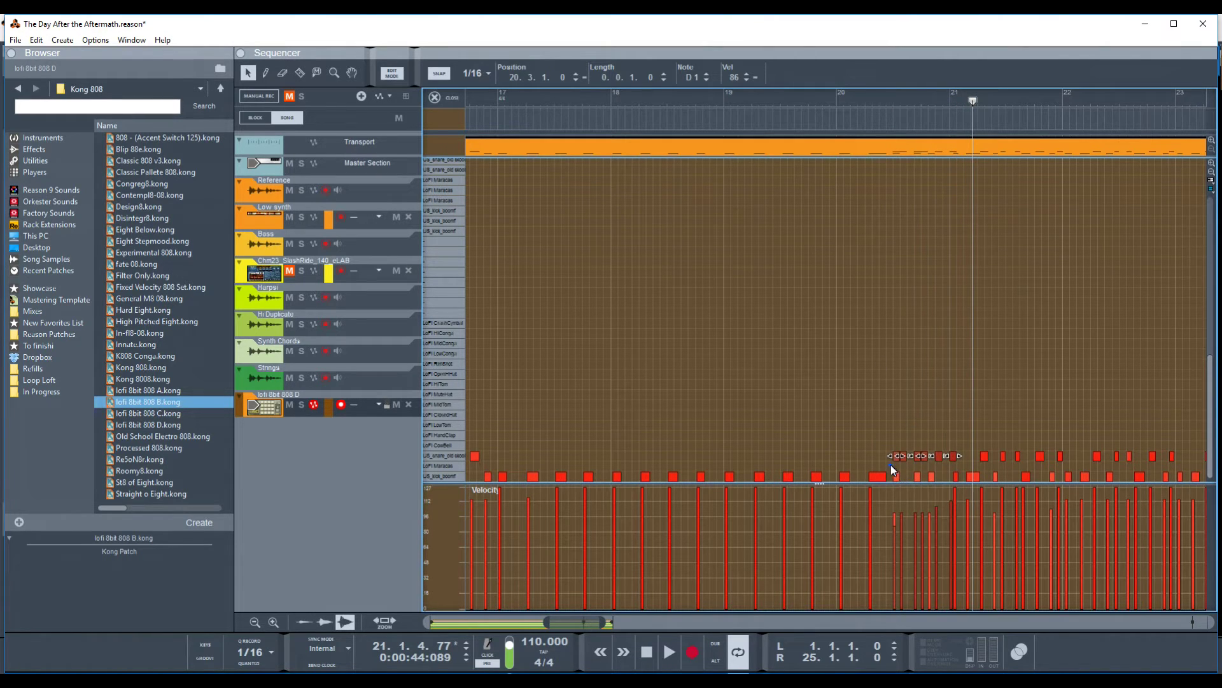
Move the three kick notes another 1/16 earlier so the first falls on 20.2.4, and play from bar 19.
{"action": "left_click", "coordinate": [897, 477]}
{"action": "left_click_drag", "start_coordinate": [894, 479], "coordinate": [892, 478]}
{"action": "left_click", "coordinate": [785, 97]}
{"action": "key", "text": "space"}
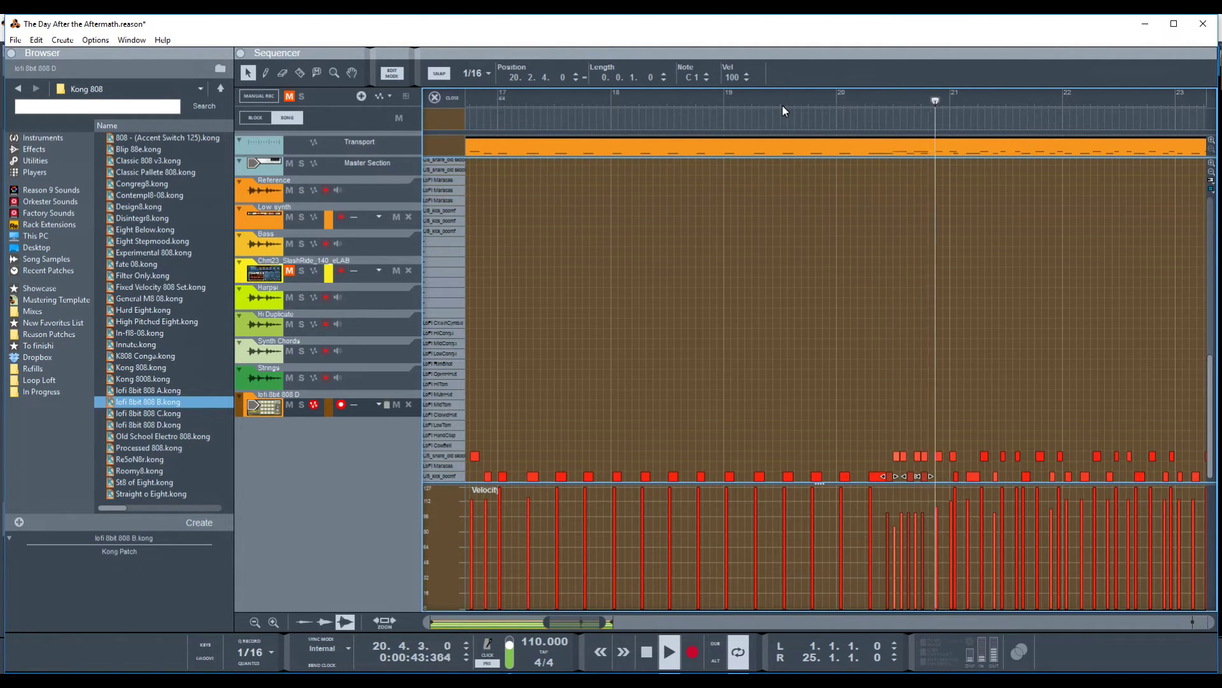
{"action": "key", "text": "space"}
Delete the snare note at the start of bar 21 and play from just before bar 20.
{"action": "left_click", "coordinate": [954, 457]}
{"action": "key", "text": "Delete"}
{"action": "left_click", "coordinate": [829, 113]}
{"action": "key", "text": "space"}
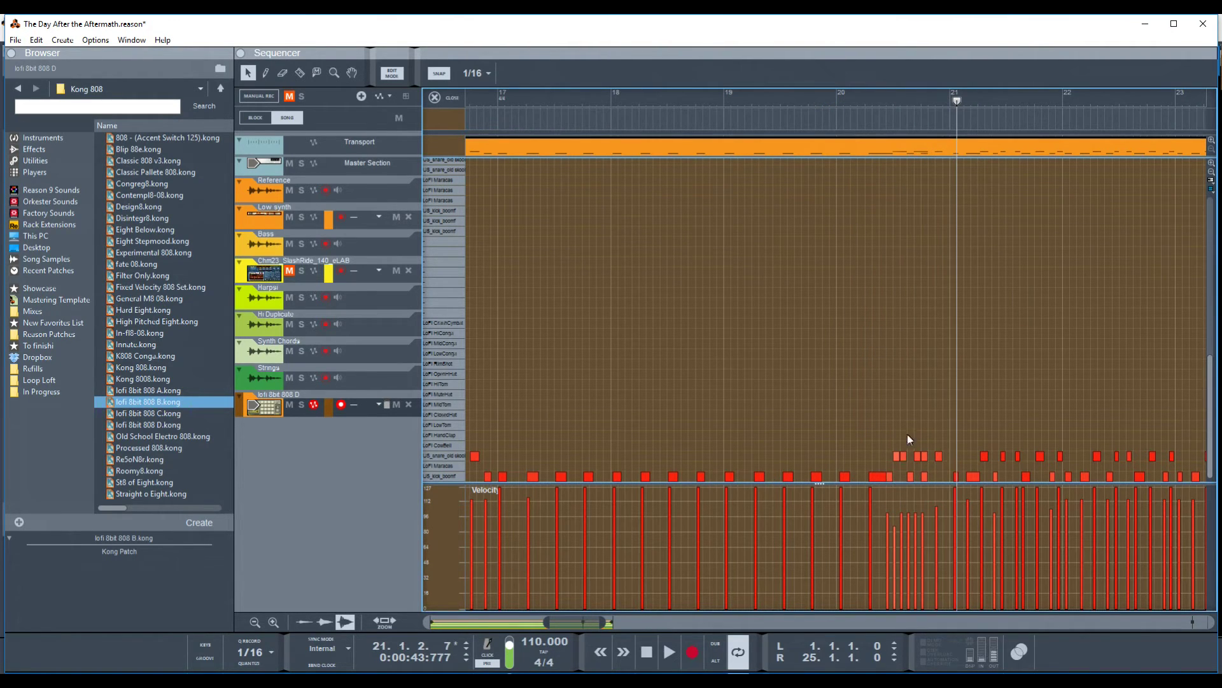
Audition the fill, replace the kick note at 20.2.4 with a D1 snare note, and play it again.
{"action": "key", "text": "alt"}
{"action": "left_click", "coordinate": [843, 97]}
{"action": "key", "text": "space"}
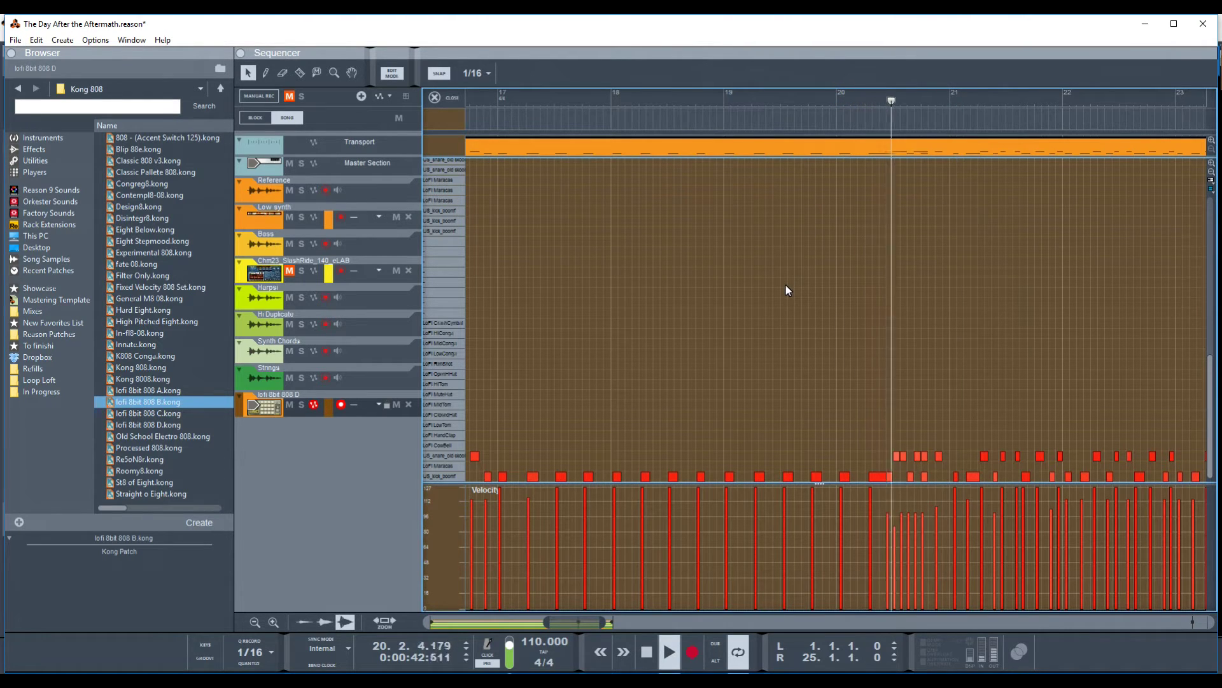
{"action": "key", "text": "space"}
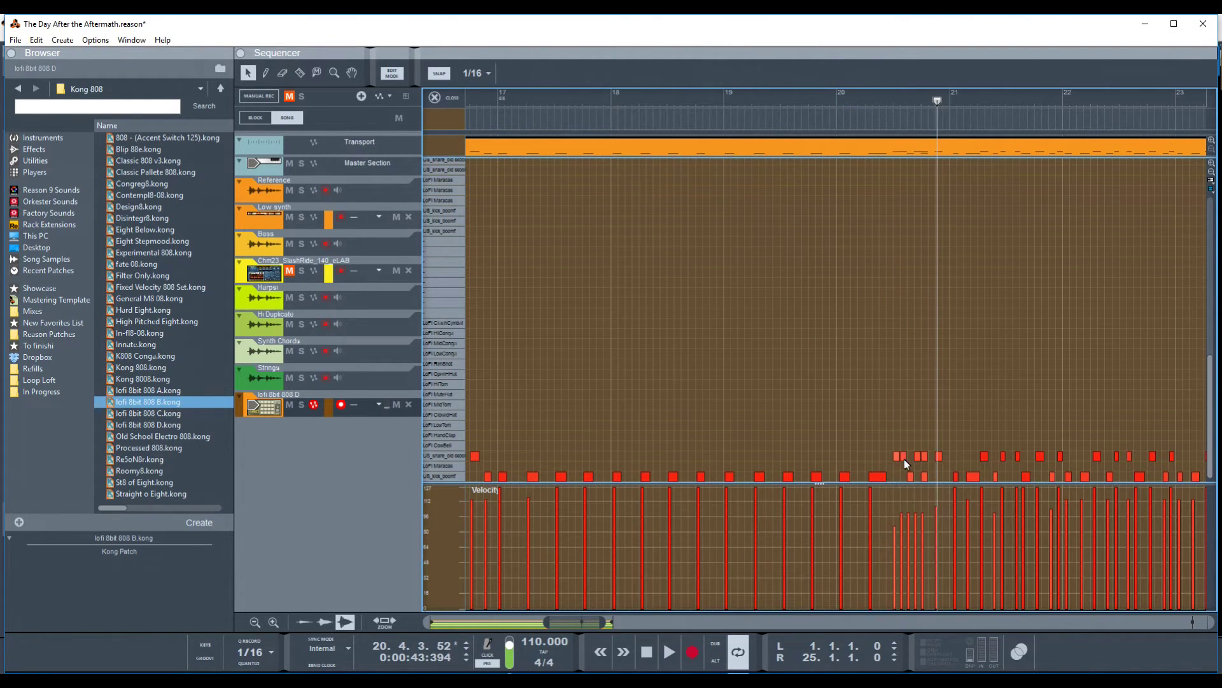
{"action": "left_click", "coordinate": [890, 456], "text": "alt"}
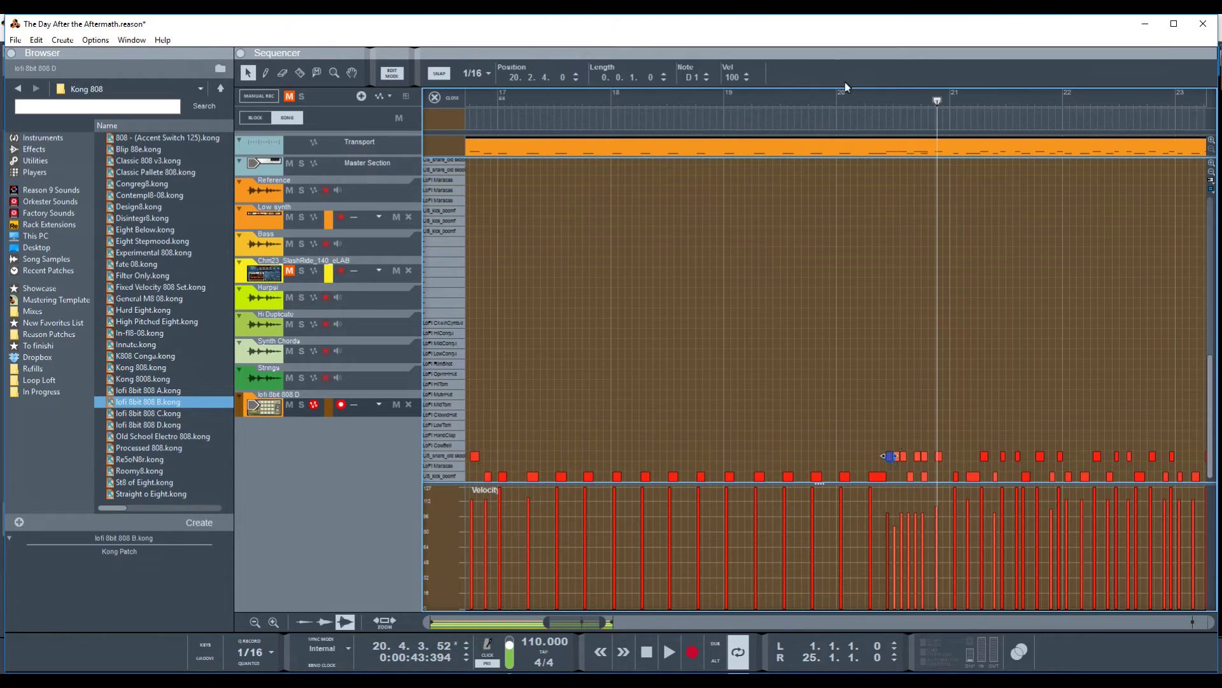
{"action": "left_click", "coordinate": [833, 96]}
{"action": "key", "text": "space"}
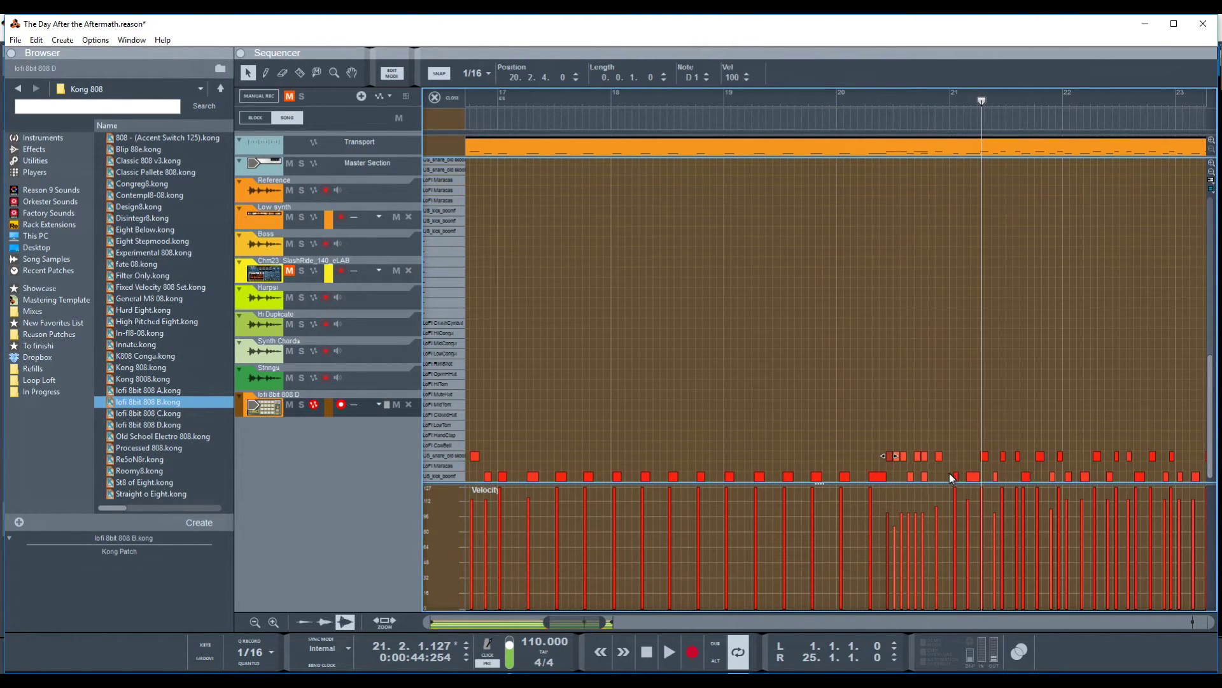
Add a snare note at 20.4.4, redraw the off-grid kick exactly on 21.1.1, and play from bar 20.
{"action": "left_click", "coordinate": [946, 455], "text": "alt"}
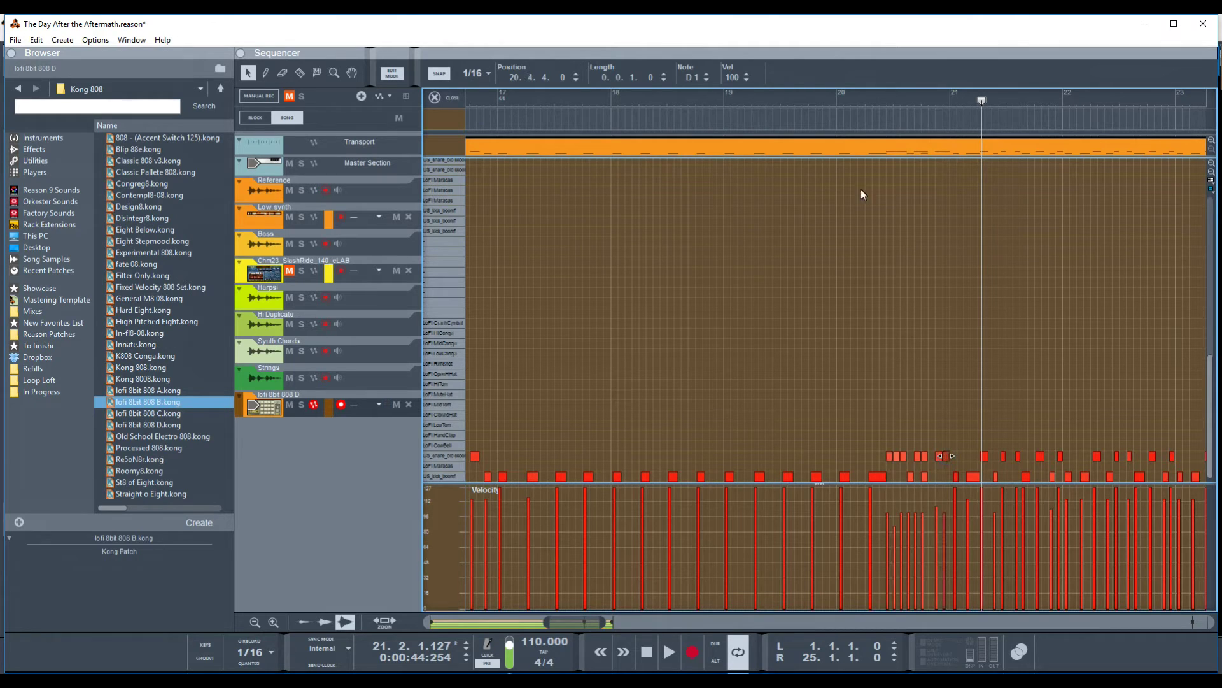
{"action": "left_click", "coordinate": [838, 98]}
{"action": "left_click", "coordinate": [956, 477]}
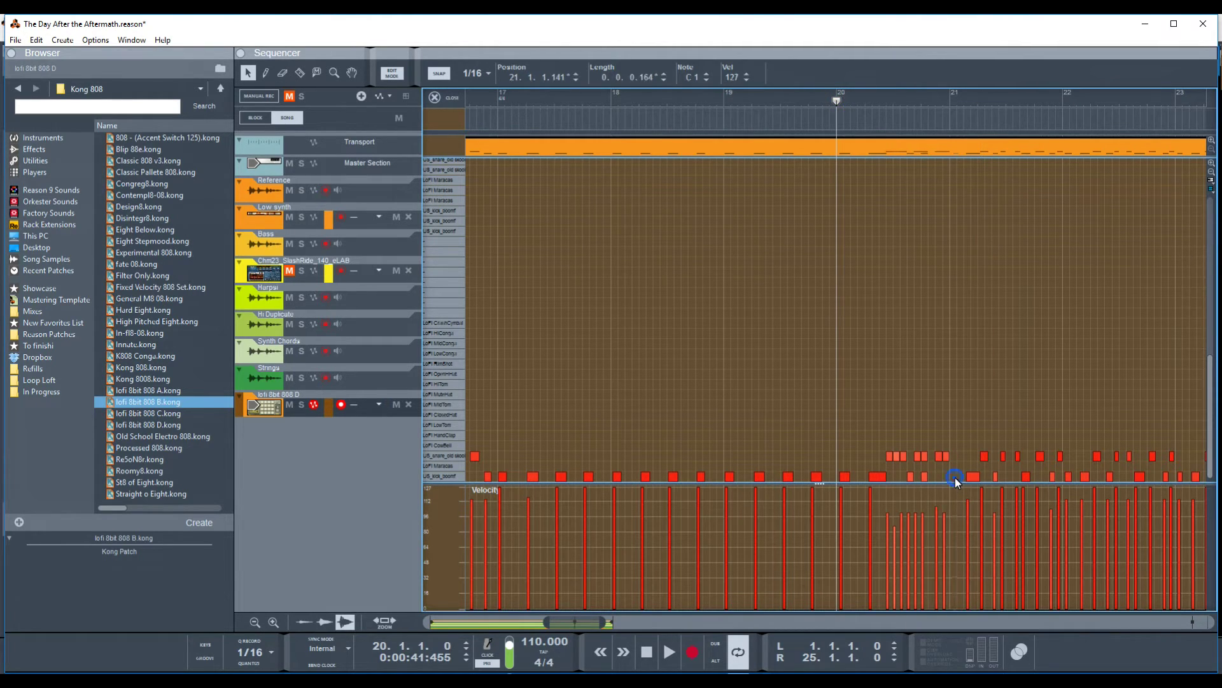
{"action": "left_click", "coordinate": [951, 477], "text": "alt"}
{"action": "key", "text": "space"}
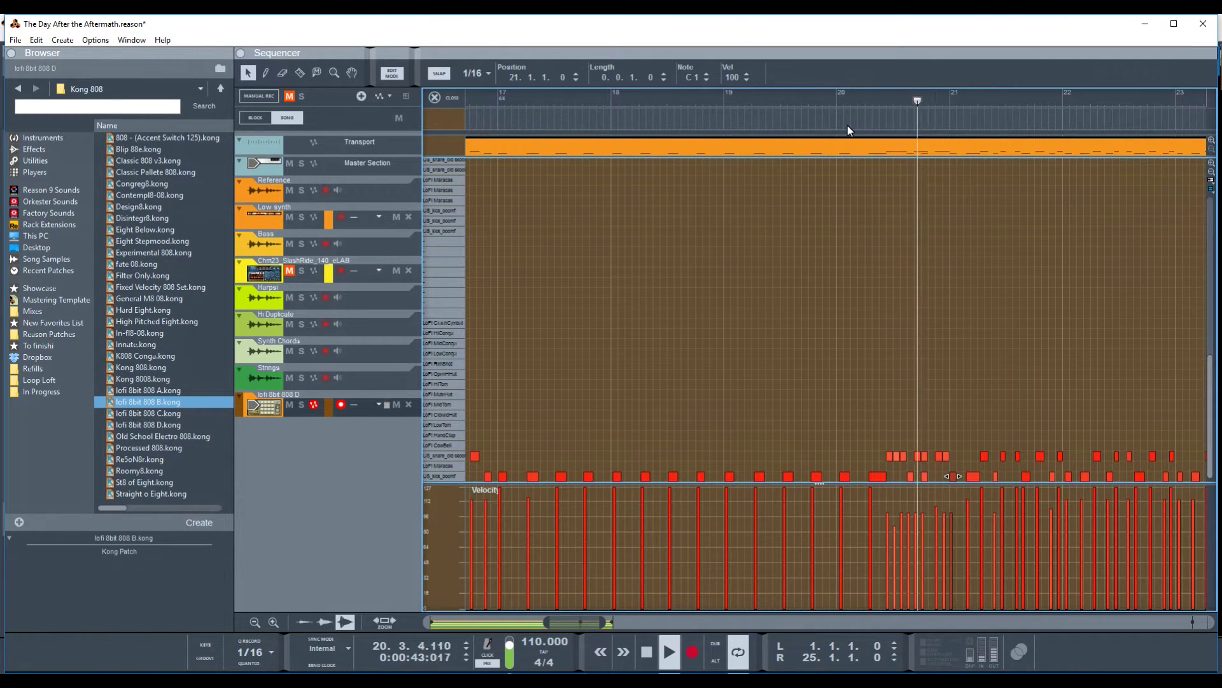
{"action": "key", "text": "space"}
Add a snare note at 21.1.2, play the passage through bar 22, and return to the song arrangement.
{"action": "left_click", "coordinate": [962, 456], "text": "alt"}
{"action": "left_click", "coordinate": [829, 106]}
{"action": "key", "text": "space"}
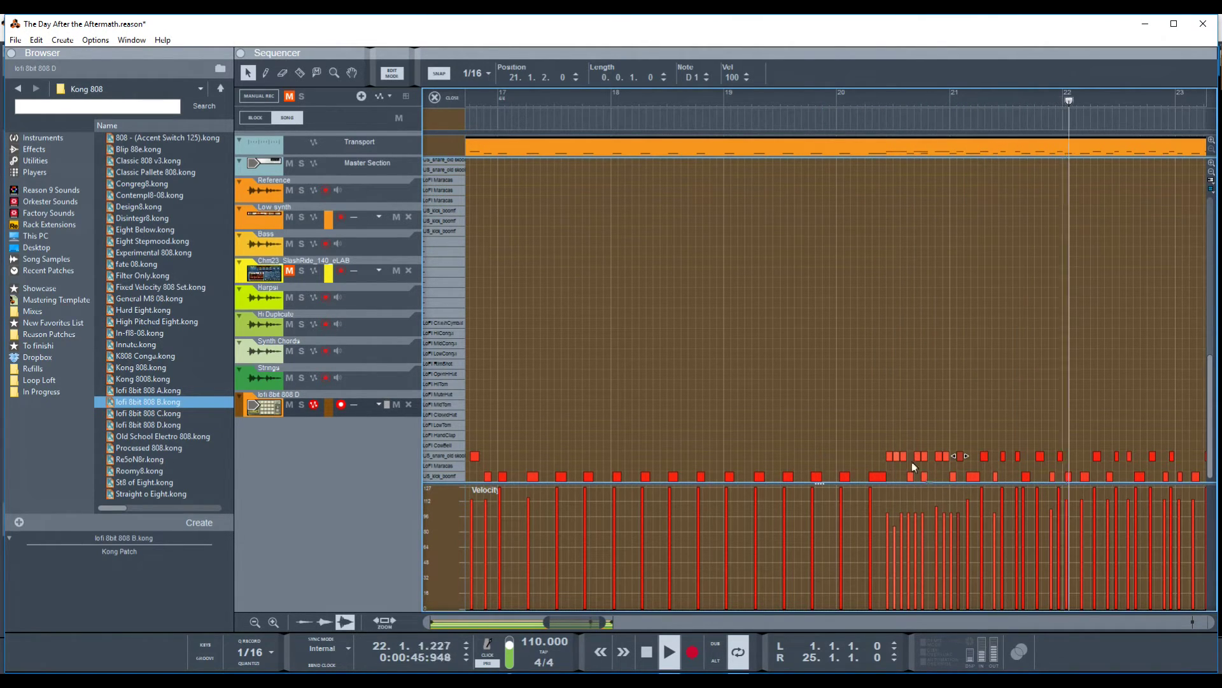
{"action": "key", "text": "shift+Tab"}
{"action": "key", "text": "space"}
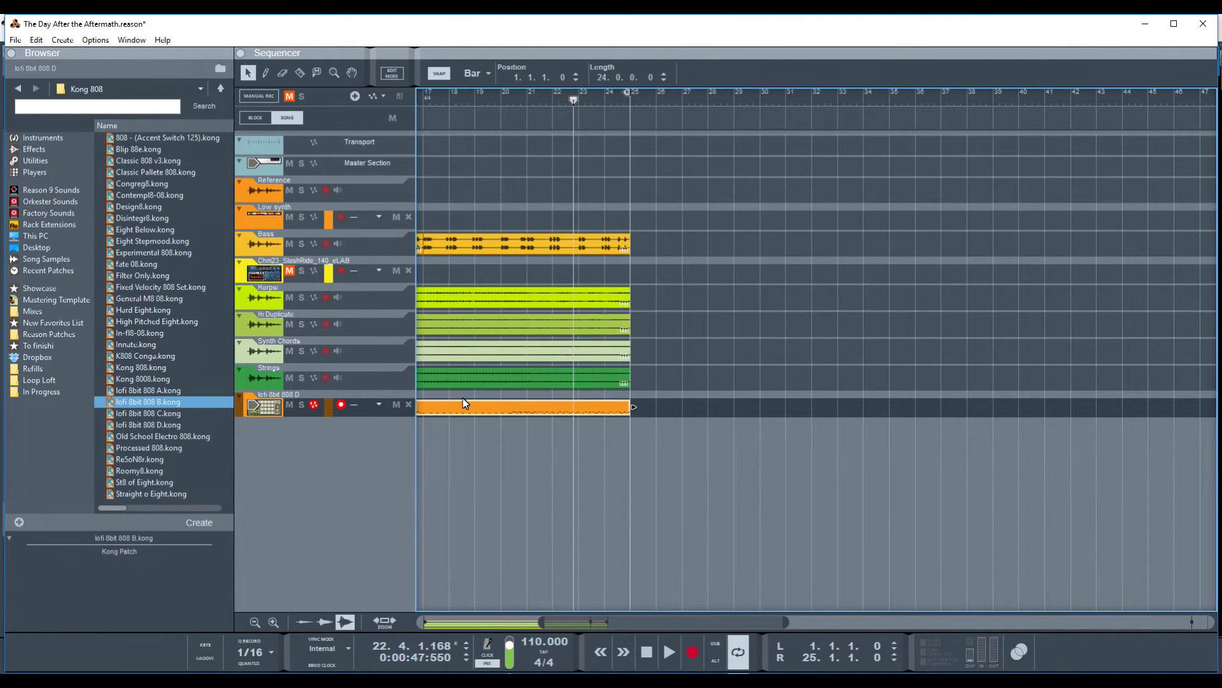
Bring up the rack window with the lofi 8bit 808 D Kong device.
{"action": "key", "text": "alt+Tab"}
{"action": "key", "text": "alt+Tab"}
{"action": "key", "text": "alt+Tab"}
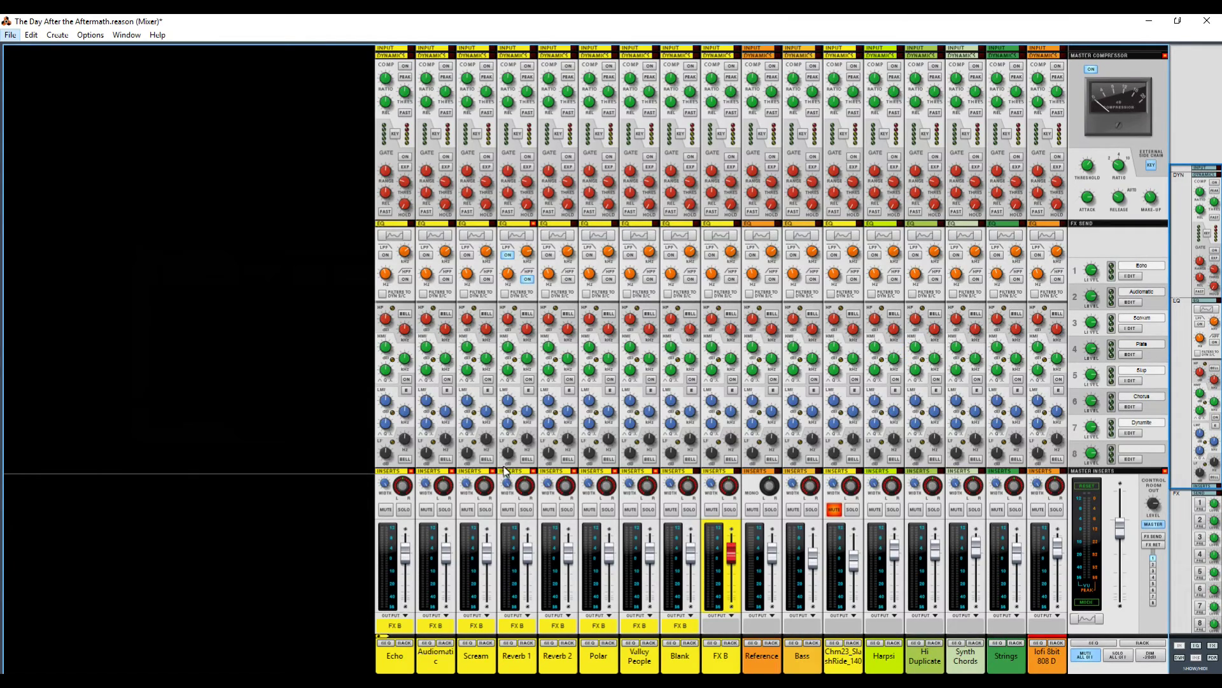
{"action": "left_click", "coordinate": [179, 263]}
{"action": "key", "text": "alt+Tab"}
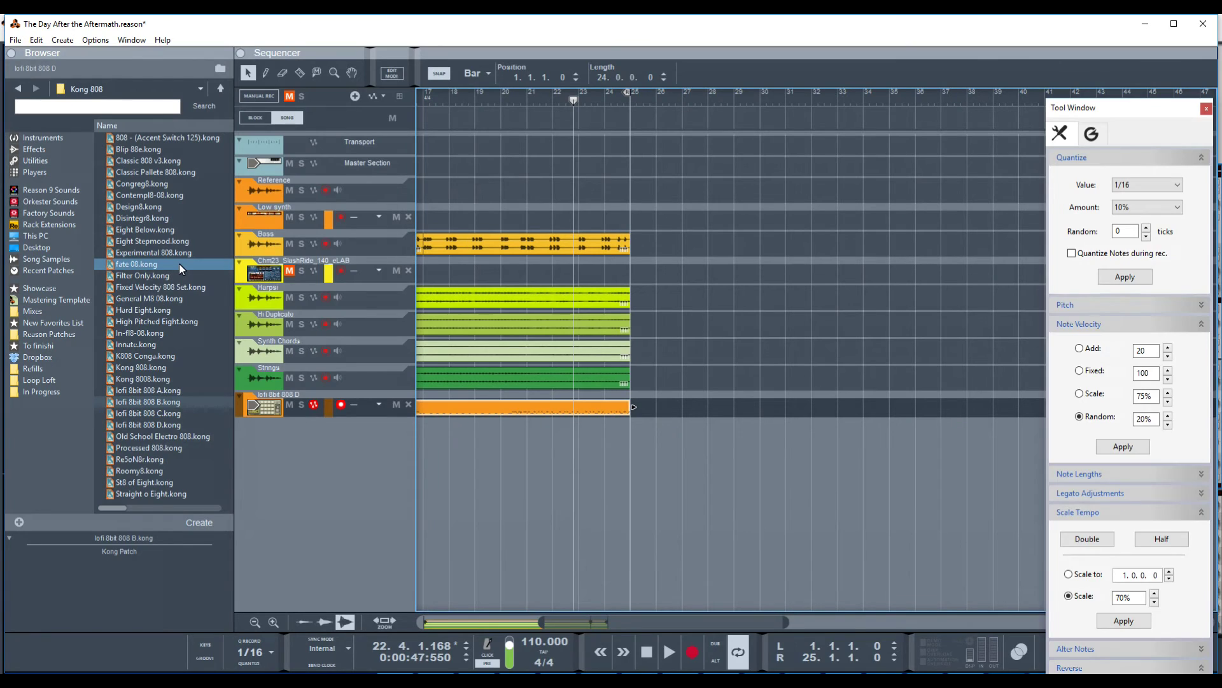
{"action": "key", "text": "F6"}
Audition Kong pads 2, 3, 7 and 8.
{"action": "left_click", "coordinate": [991, 434]}
{"action": "left_click", "coordinate": [1039, 429]}
{"action": "left_click", "coordinate": [1044, 383]}
{"action": "left_click", "coordinate": [1088, 375]}
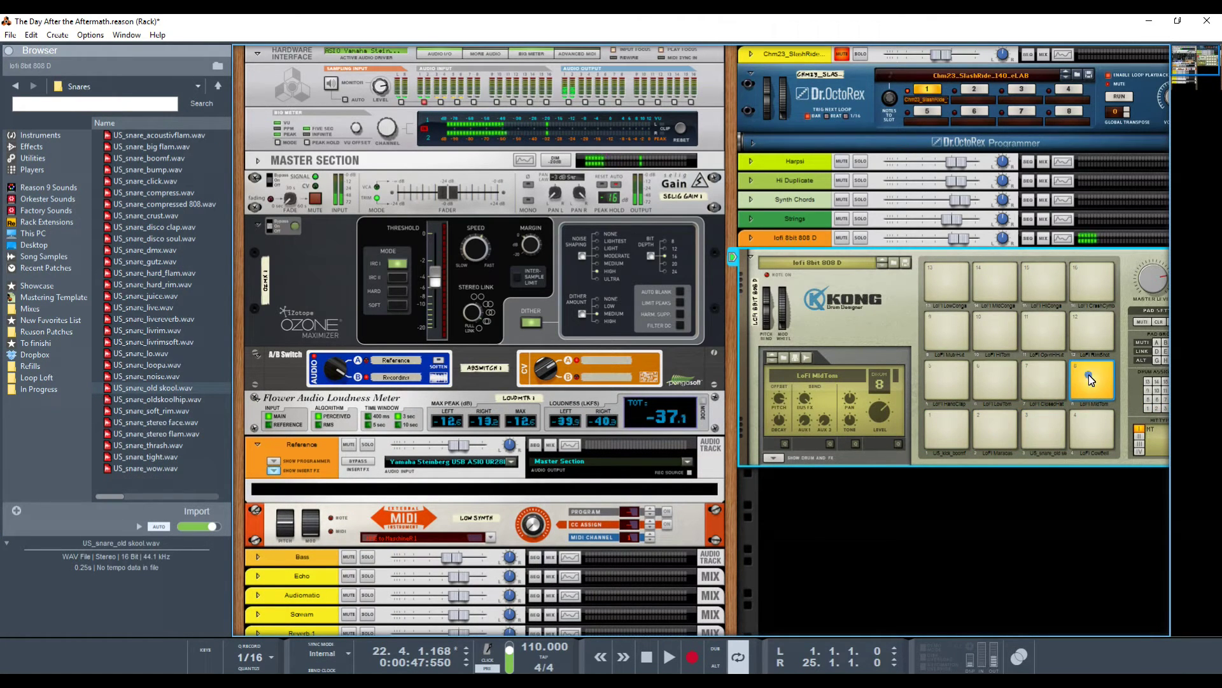
Audition Kong pads 5, 6, 9, 10, 11 and 12.
{"action": "left_click", "coordinate": [987, 377]}
{"action": "left_click", "coordinate": [953, 381]}
{"action": "left_click", "coordinate": [1044, 323]}
{"action": "left_click", "coordinate": [1089, 323]}
{"action": "left_click", "coordinate": [1003, 328]}
{"action": "left_click", "coordinate": [964, 333]}
{"action": "left_click", "coordinate": [1038, 328]}
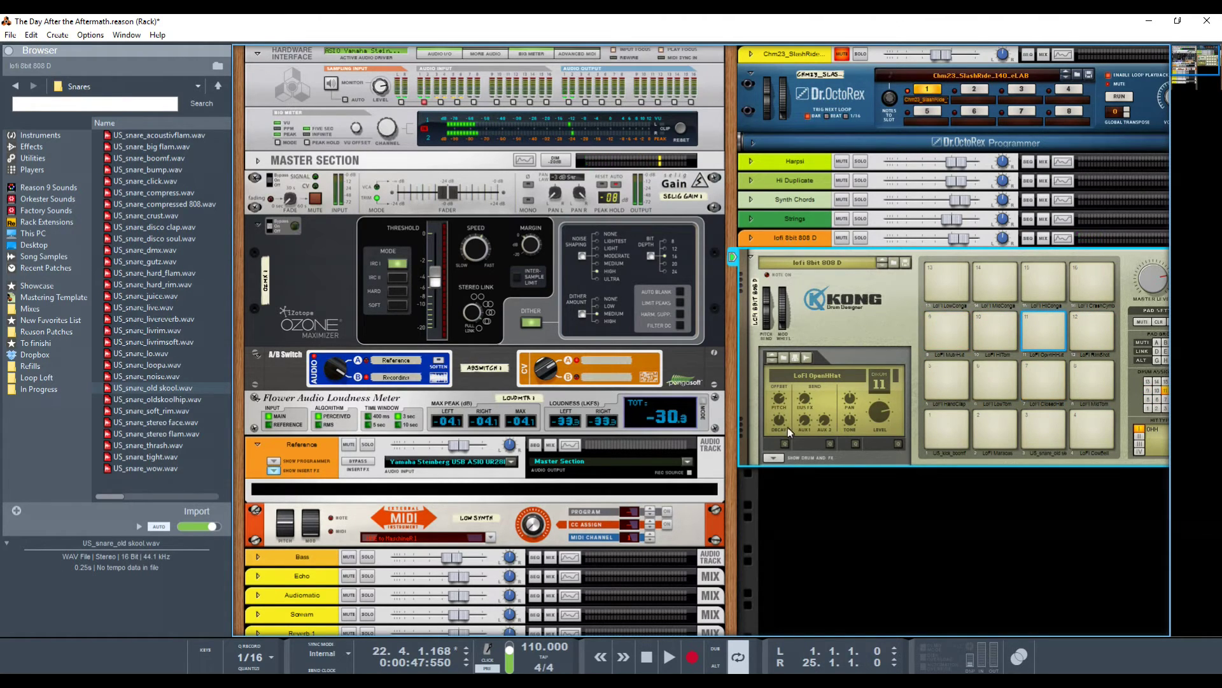
Play the song and start browsing for a replacement drum sample for Kong pad 16.
{"action": "key", "text": "space"}
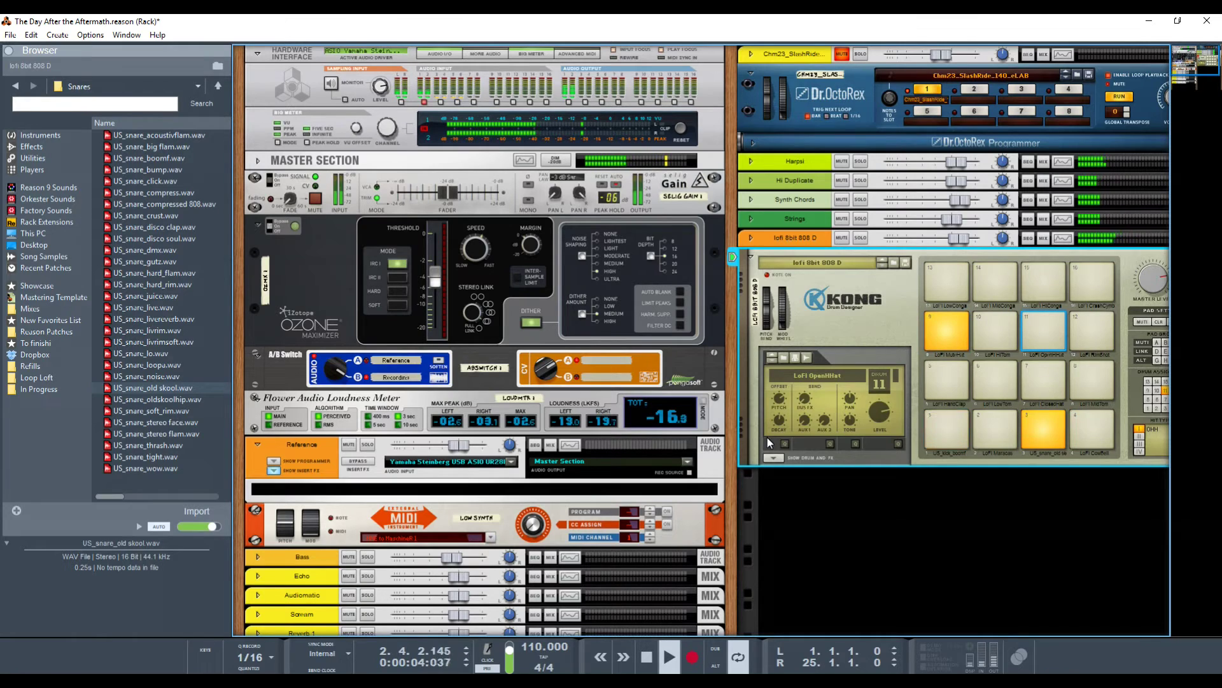
{"action": "left_click", "coordinate": [1102, 286]}
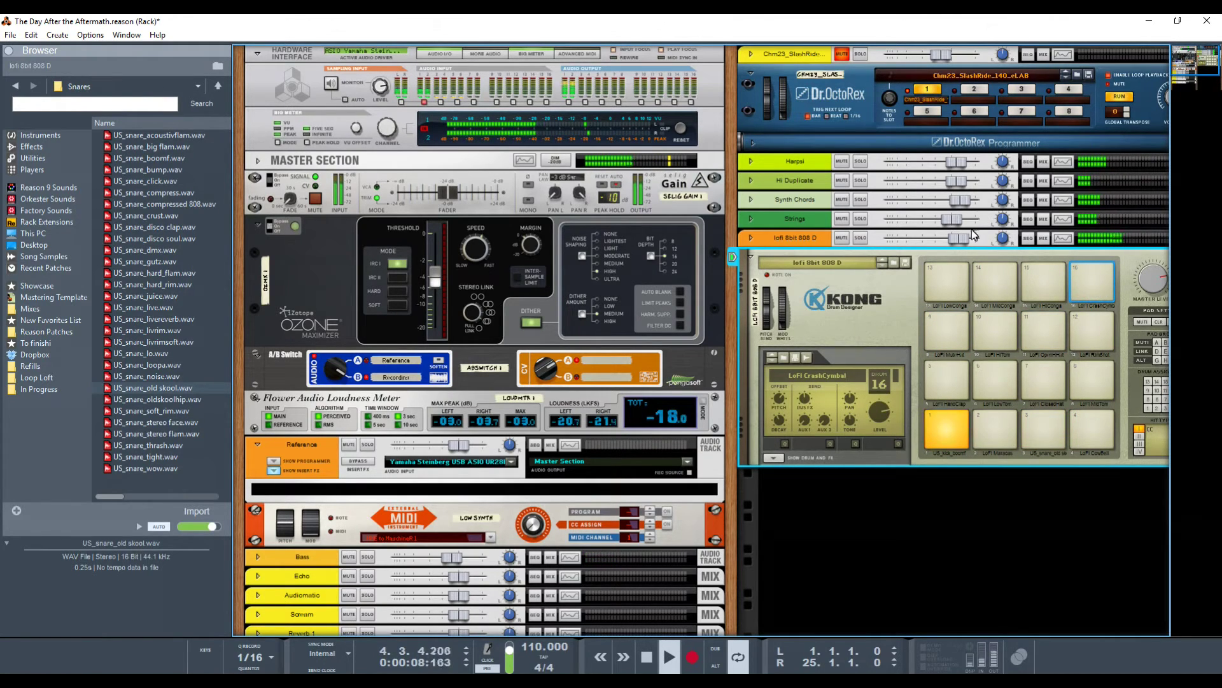
{"action": "left_click", "coordinate": [781, 359]}
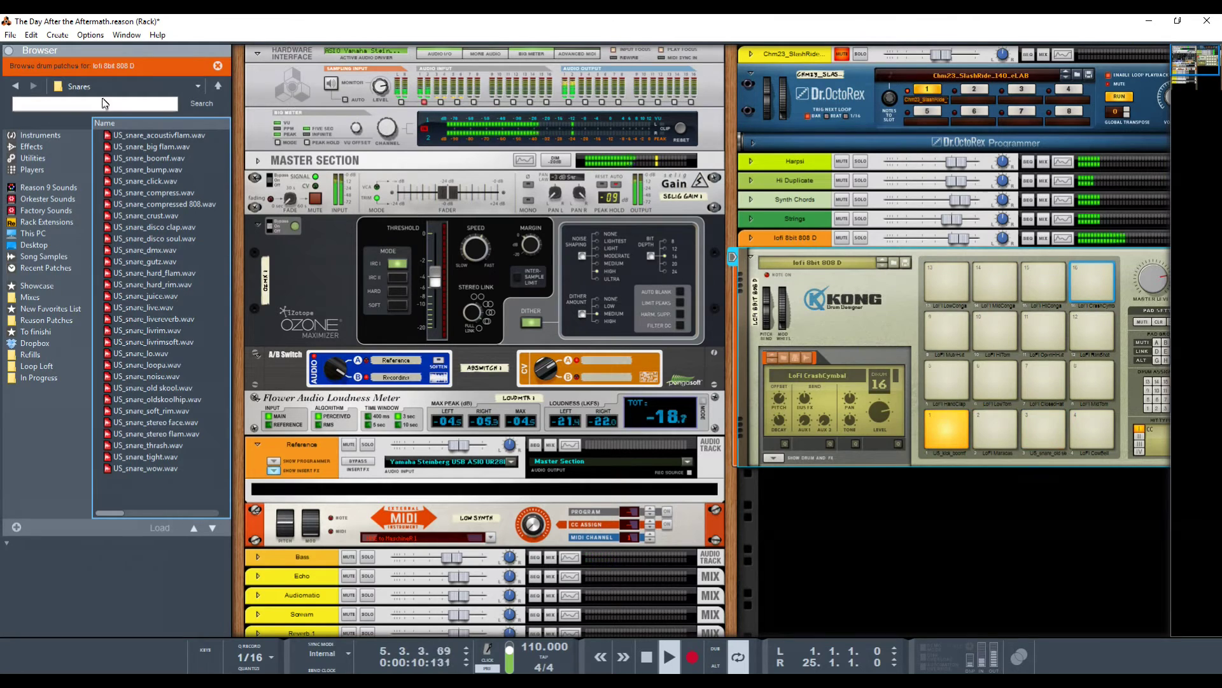
Look through the Urban Soul crashes and the Reason 9 Sounds drum instrument folders for a suitable cymbal.
{"action": "left_click", "coordinate": [218, 85]}
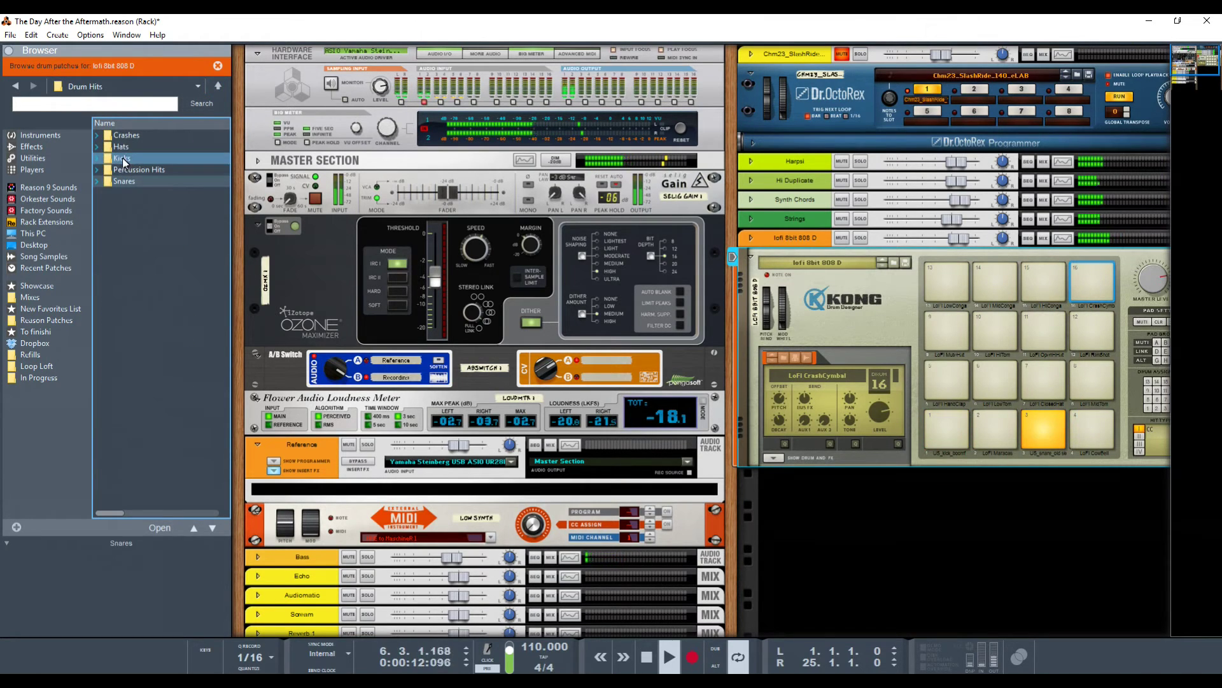
{"action": "double_click", "coordinate": [132, 135]}
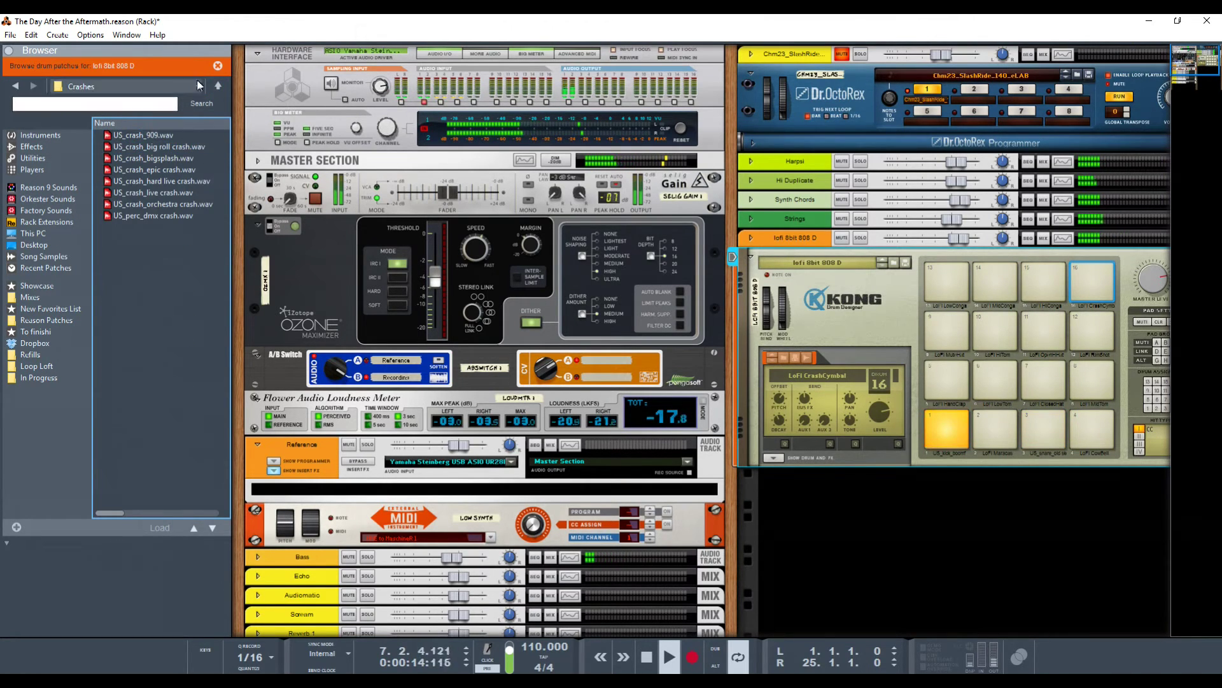
{"action": "left_click", "coordinate": [218, 85]}
{"action": "left_click", "coordinate": [218, 86]}
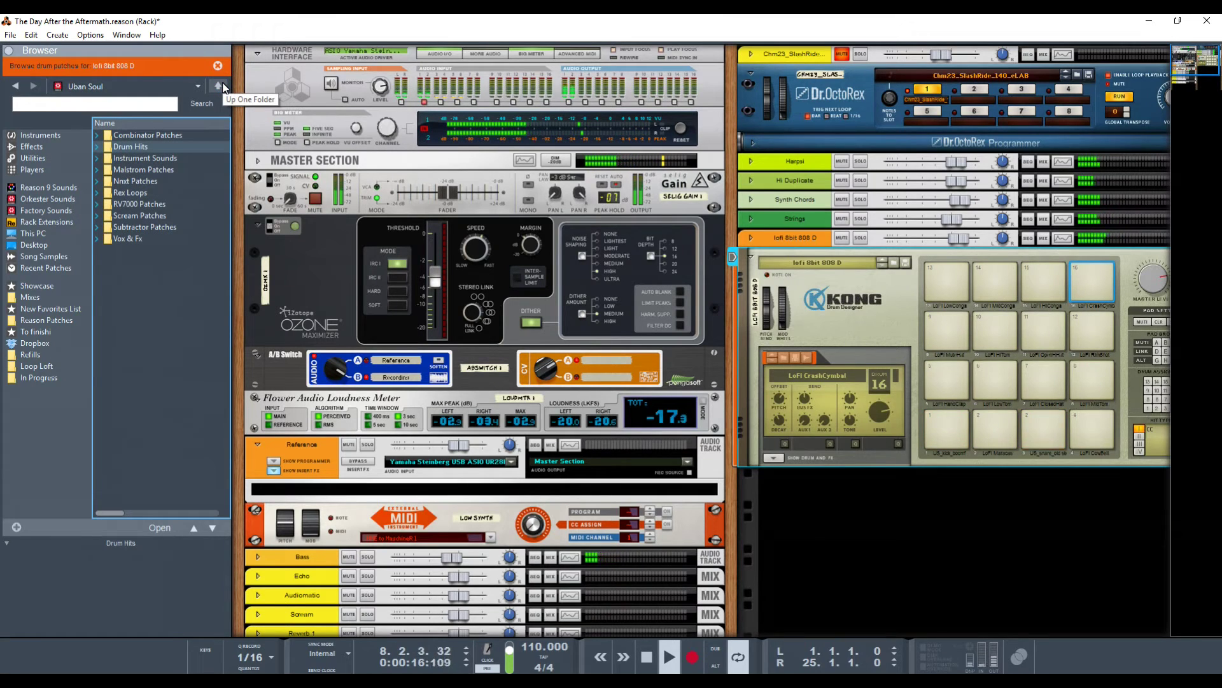
{"action": "left_click", "coordinate": [219, 86]}
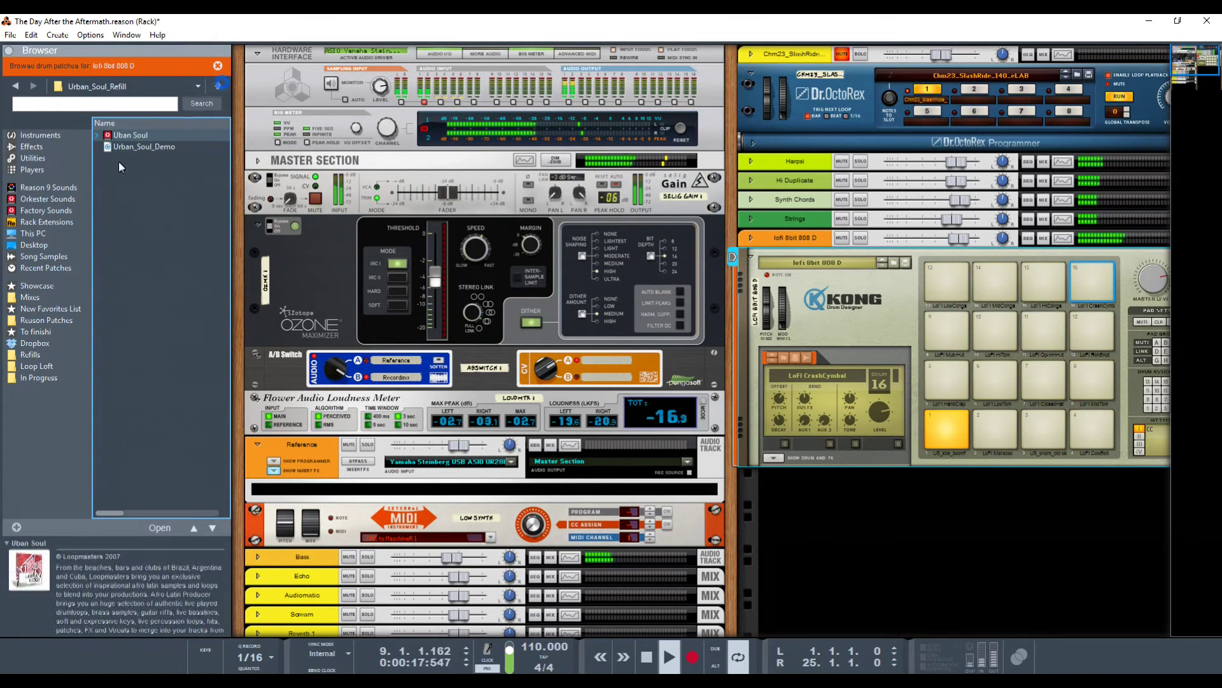
{"action": "left_click", "coordinate": [44, 189]}
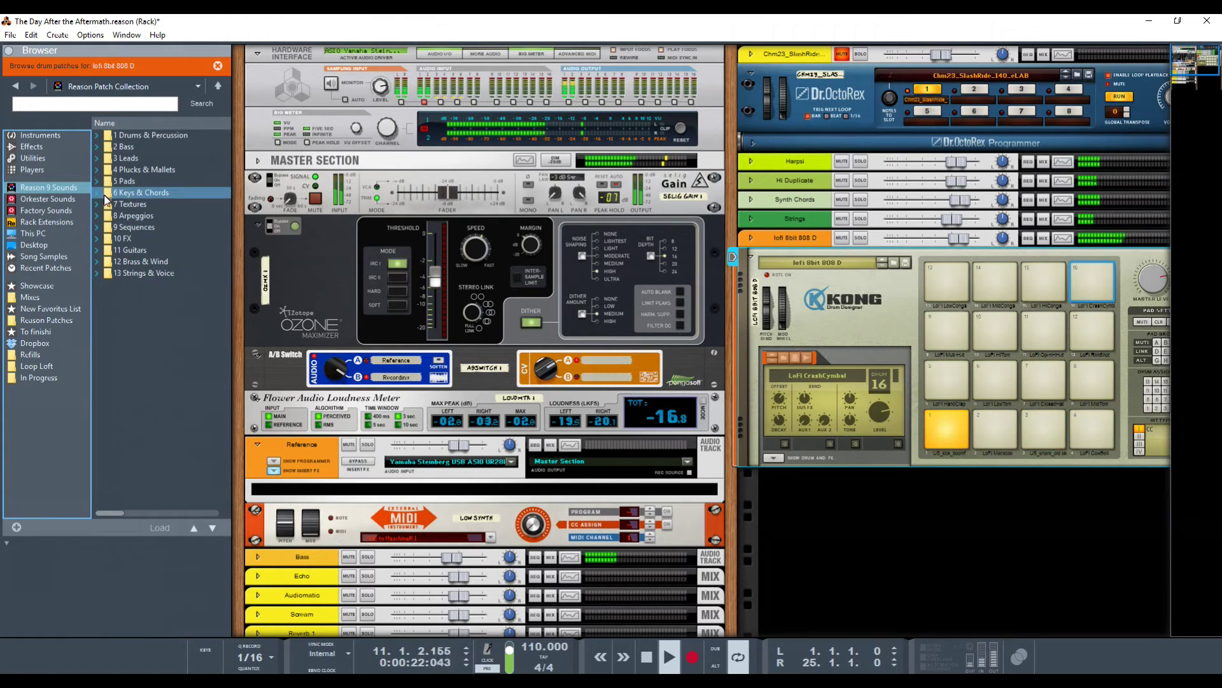
{"action": "double_click", "coordinate": [132, 138]}
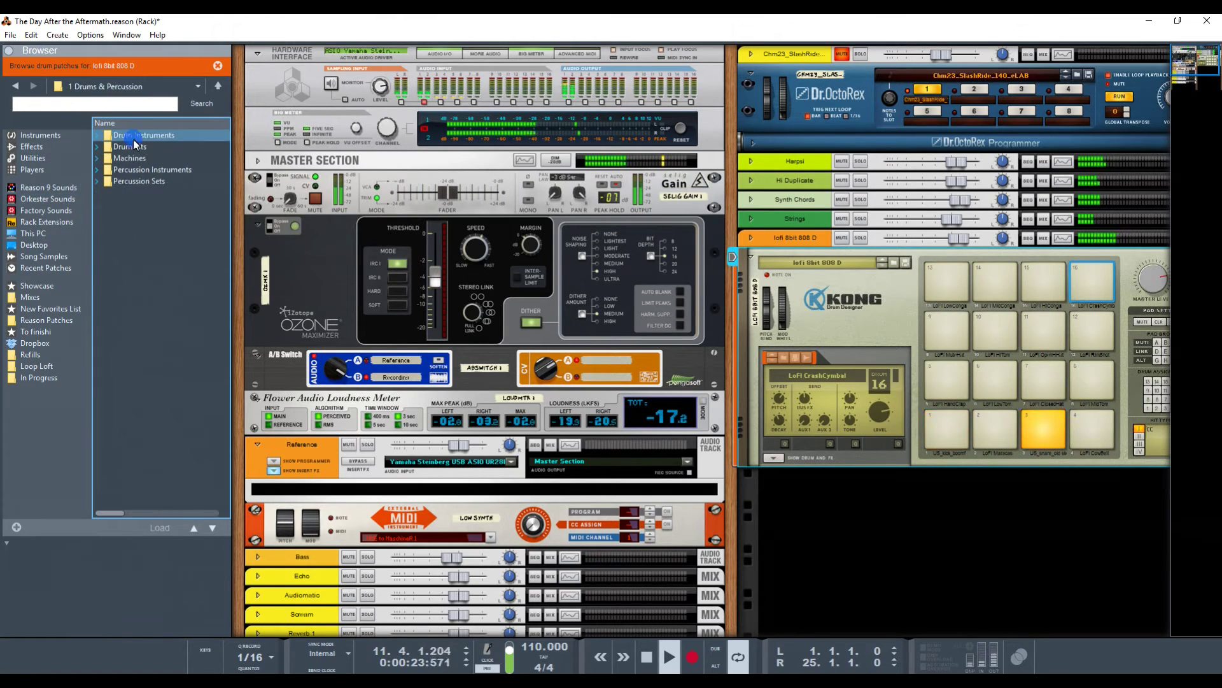
{"action": "double_click", "coordinate": [173, 137]}
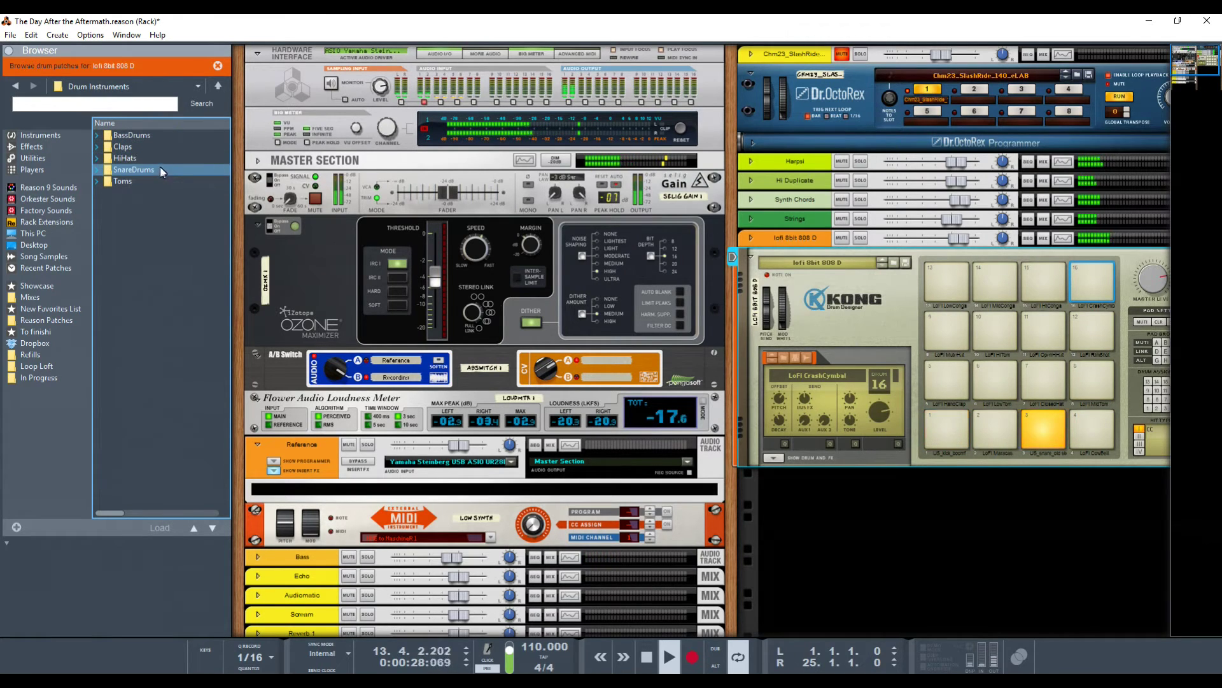
{"action": "left_click", "coordinate": [219, 85]}
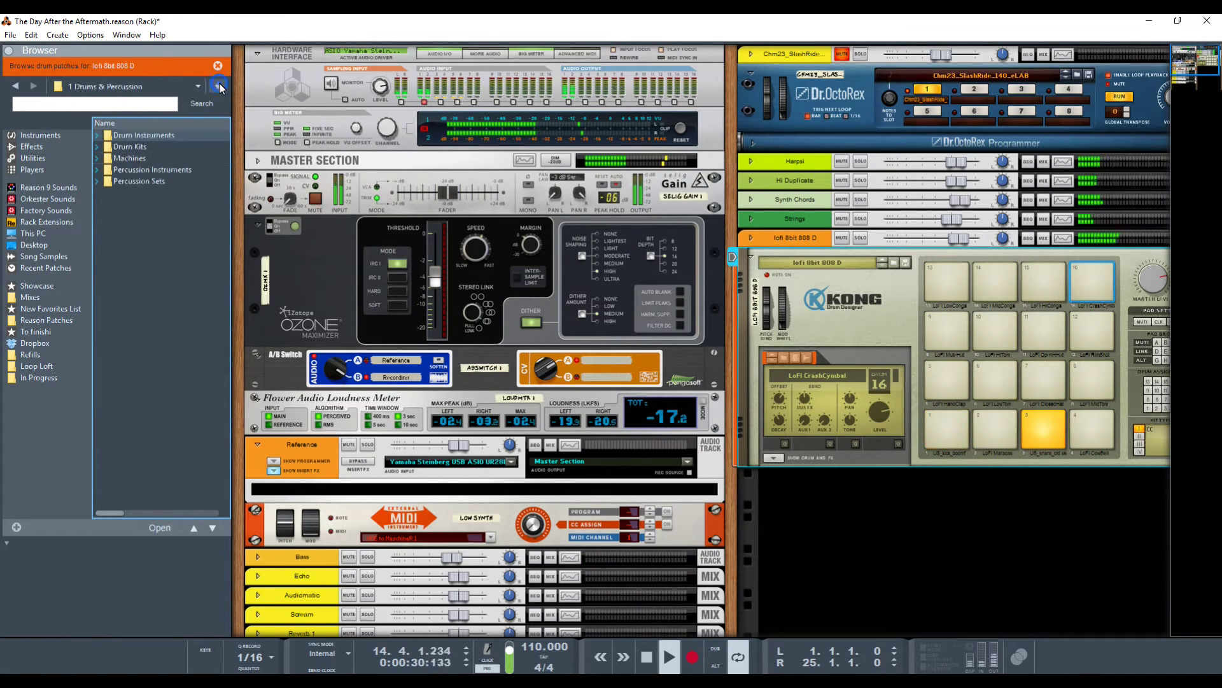
{"action": "left_click", "coordinate": [219, 84]}
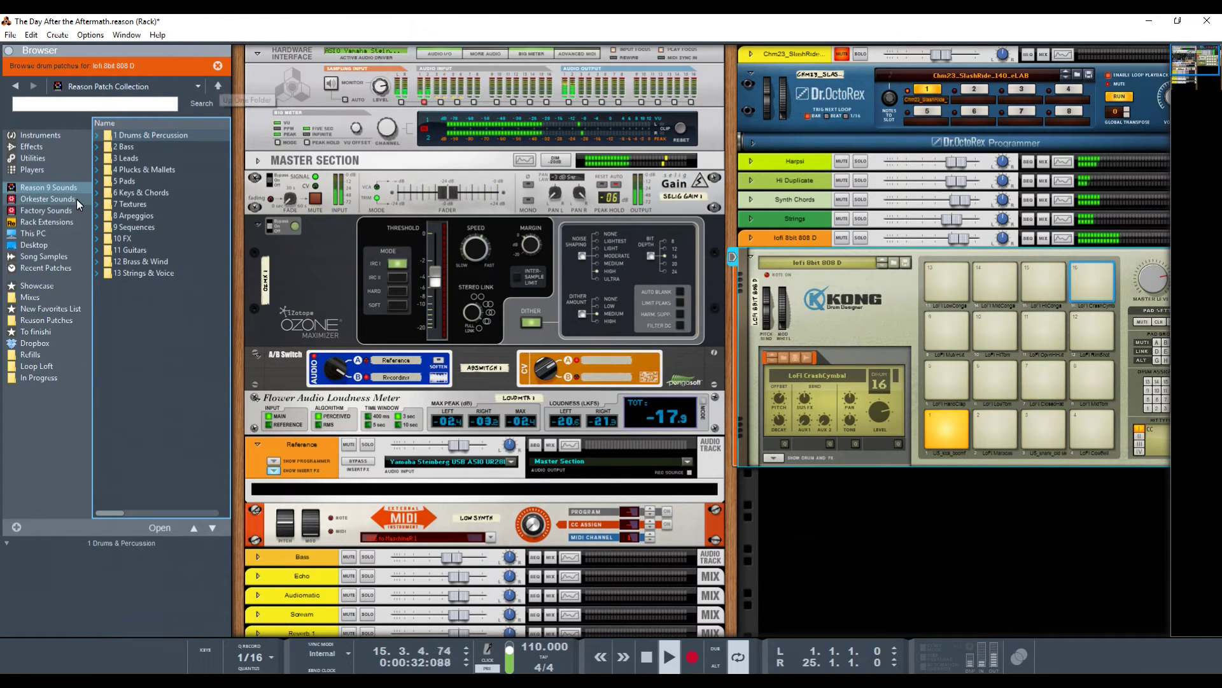
Load Cym_Brassic.wav from the Factory Sounds xclusive drums-sorted 06_Cymbals folder onto Kong pad 16.
{"action": "left_click", "coordinate": [54, 211]}
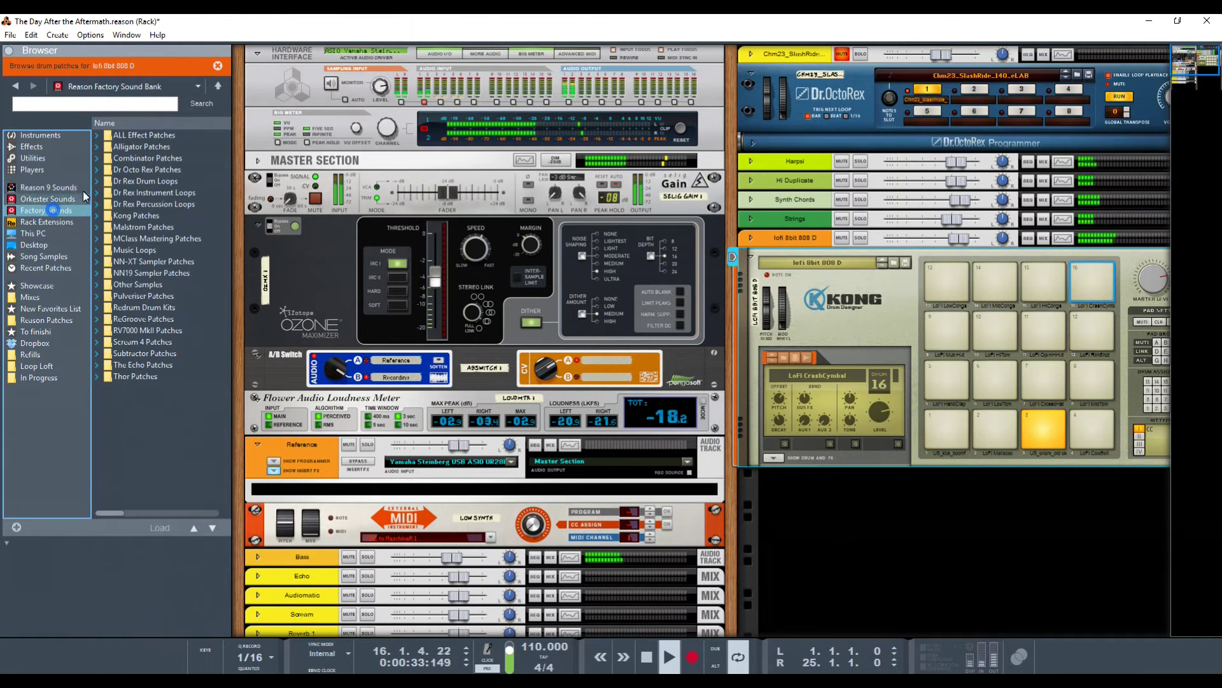
{"action": "double_click", "coordinate": [148, 311]}
{"action": "double_click", "coordinate": [127, 354]}
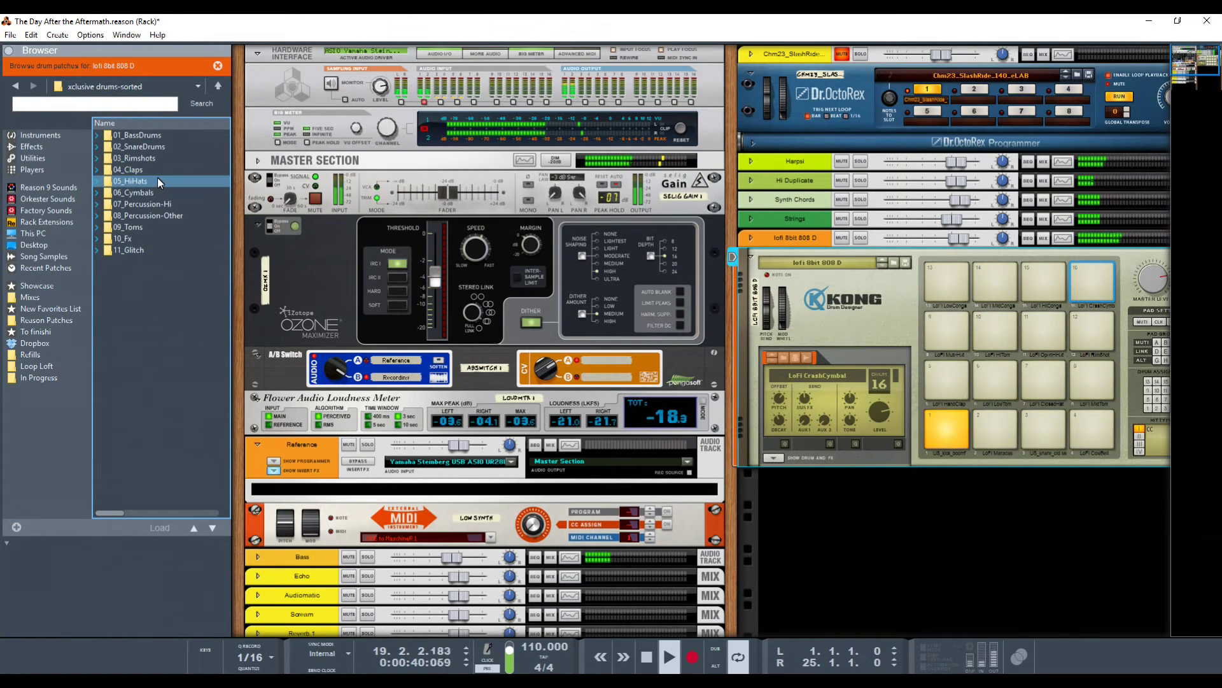
{"action": "double_click", "coordinate": [150, 193]}
{"action": "left_click", "coordinate": [150, 193]}
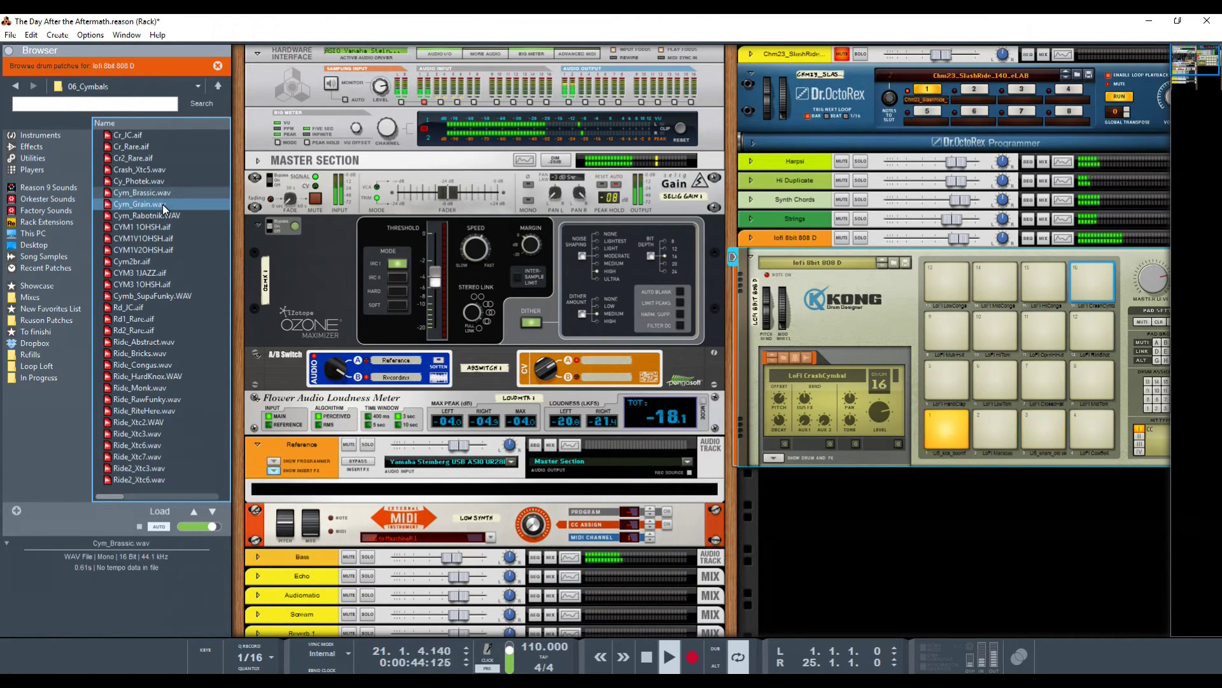
{"action": "left_click_drag", "start_coordinate": [167, 197], "coordinate": [1094, 292]}
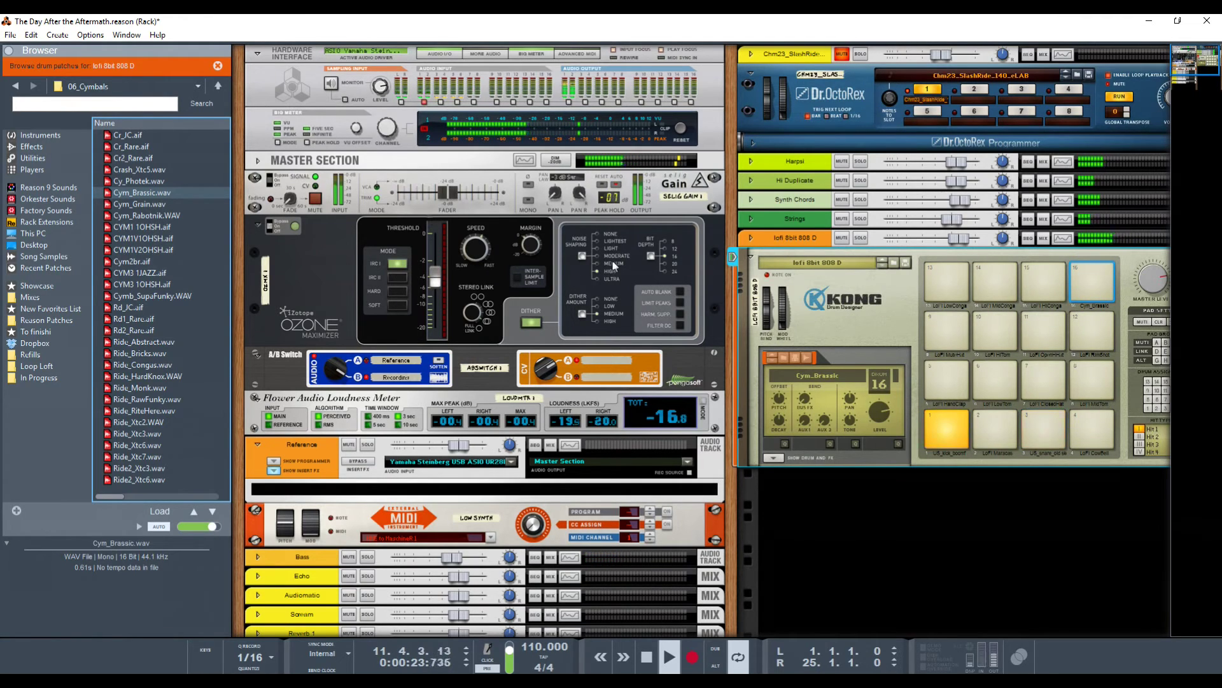
Compare the Chm23 SlashRide loop with the Kong drums by swapping their mutes during playback, and restore the original muting.
{"action": "left_click", "coordinate": [840, 56]}
{"action": "left_click", "coordinate": [841, 238]}
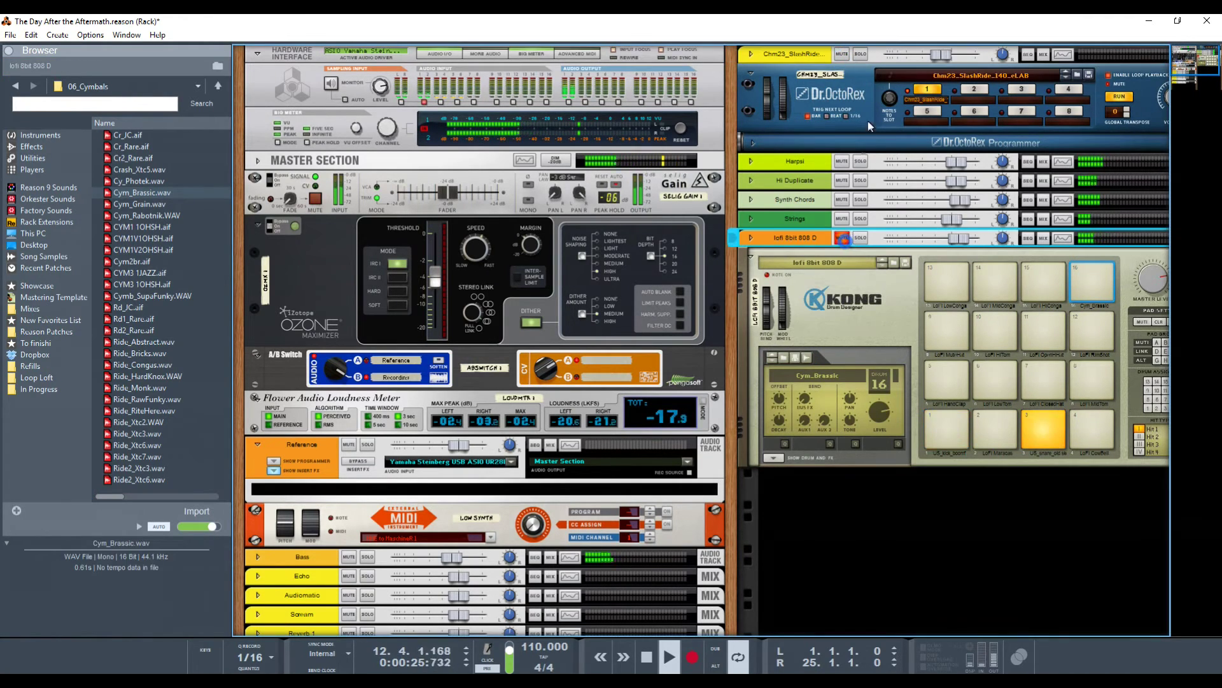
{"action": "key", "text": "alt+Tab"}
{"action": "left_click", "coordinate": [591, 358]}
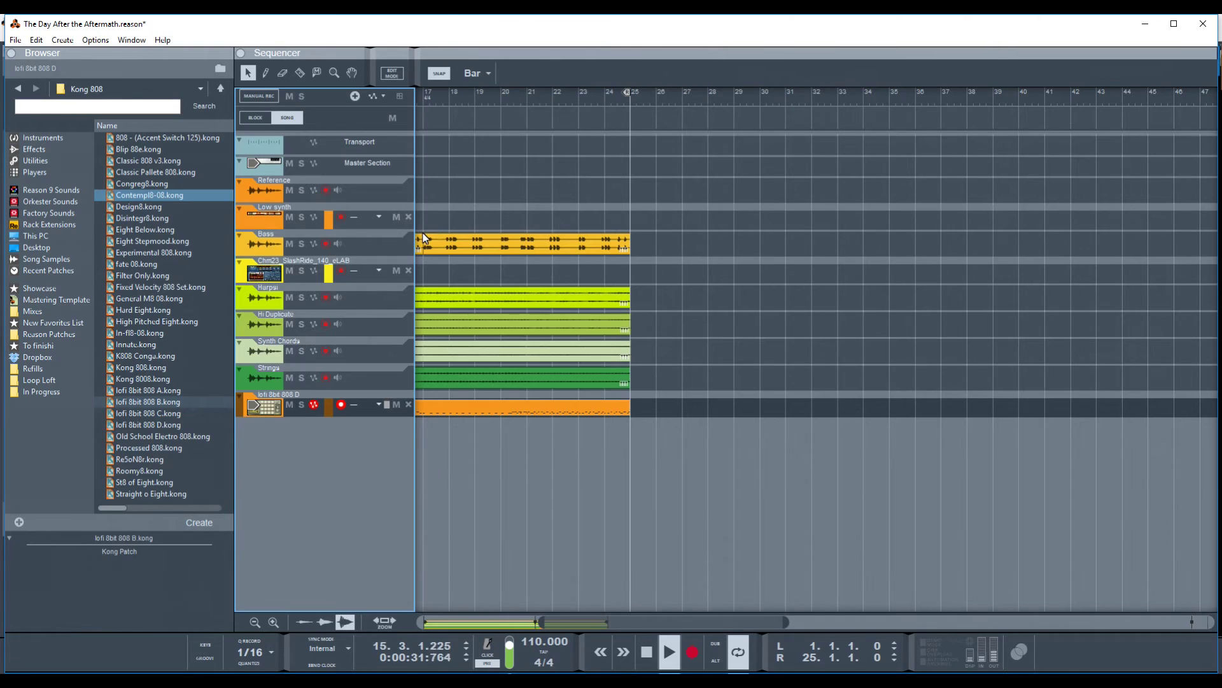
{"action": "key", "text": "alt+Tab"}
{"action": "left_click", "coordinate": [842, 54]}
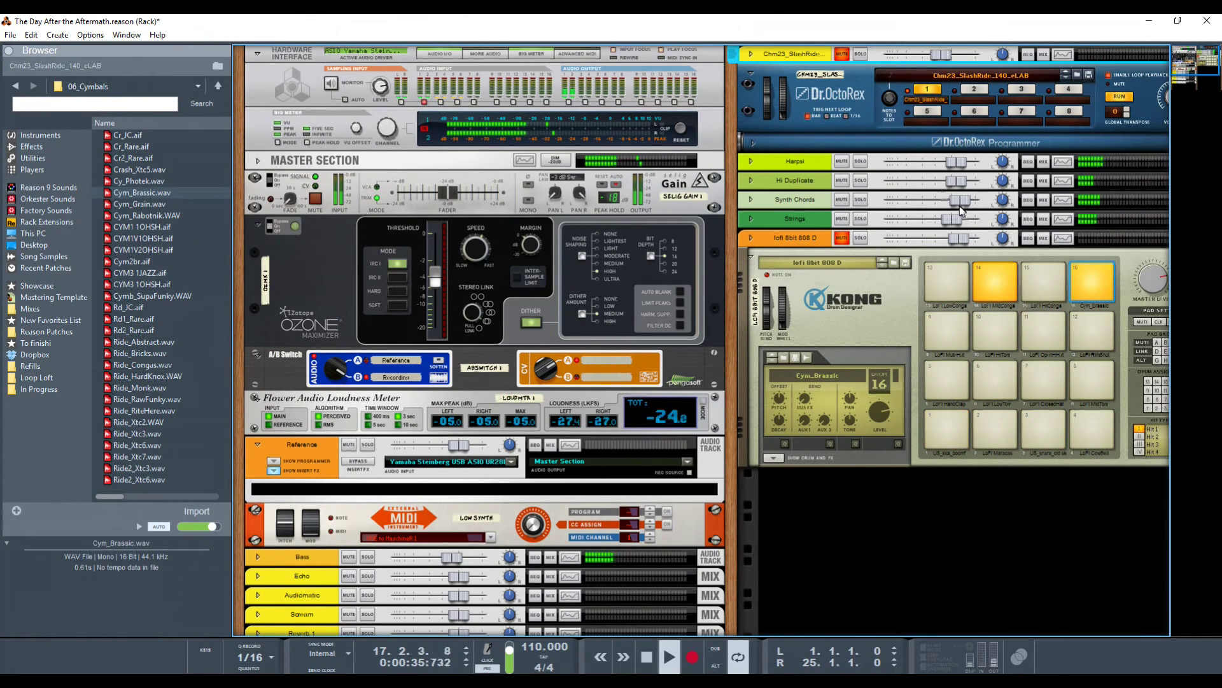
{"action": "left_click", "coordinate": [842, 238]}
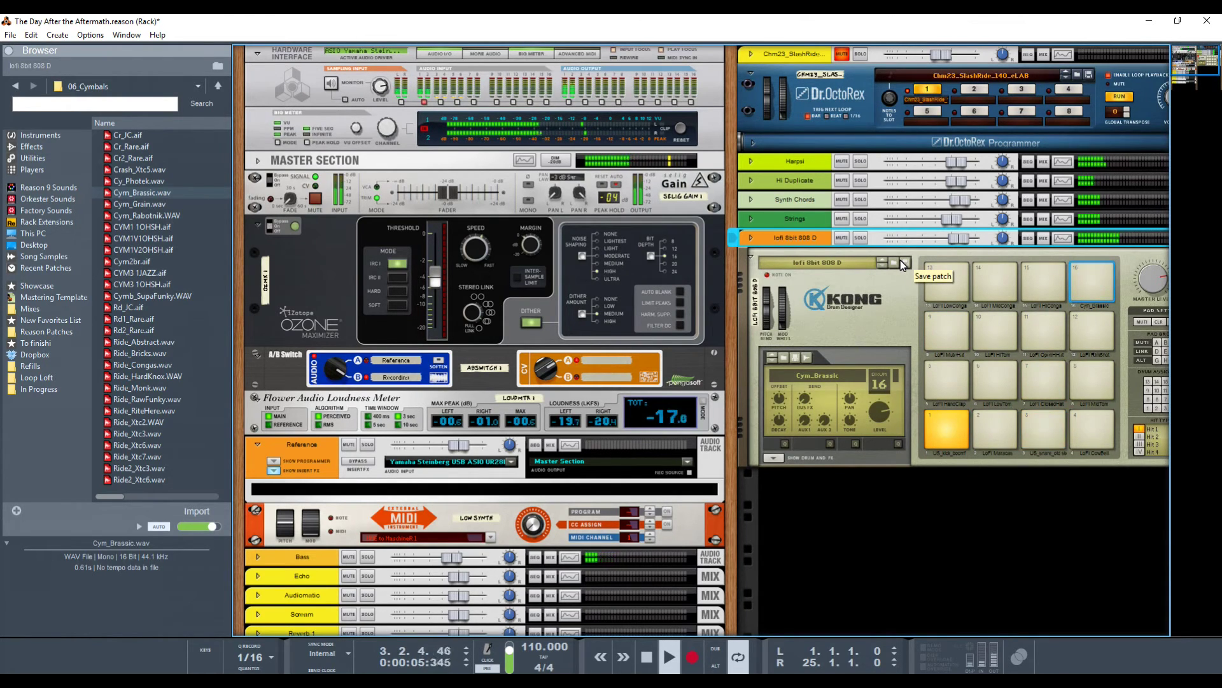
Stop playback, return to bar 1, and record an overdub pass on the Kong track through the 24-bar loop.
{"action": "left_click", "coordinate": [645, 662]}
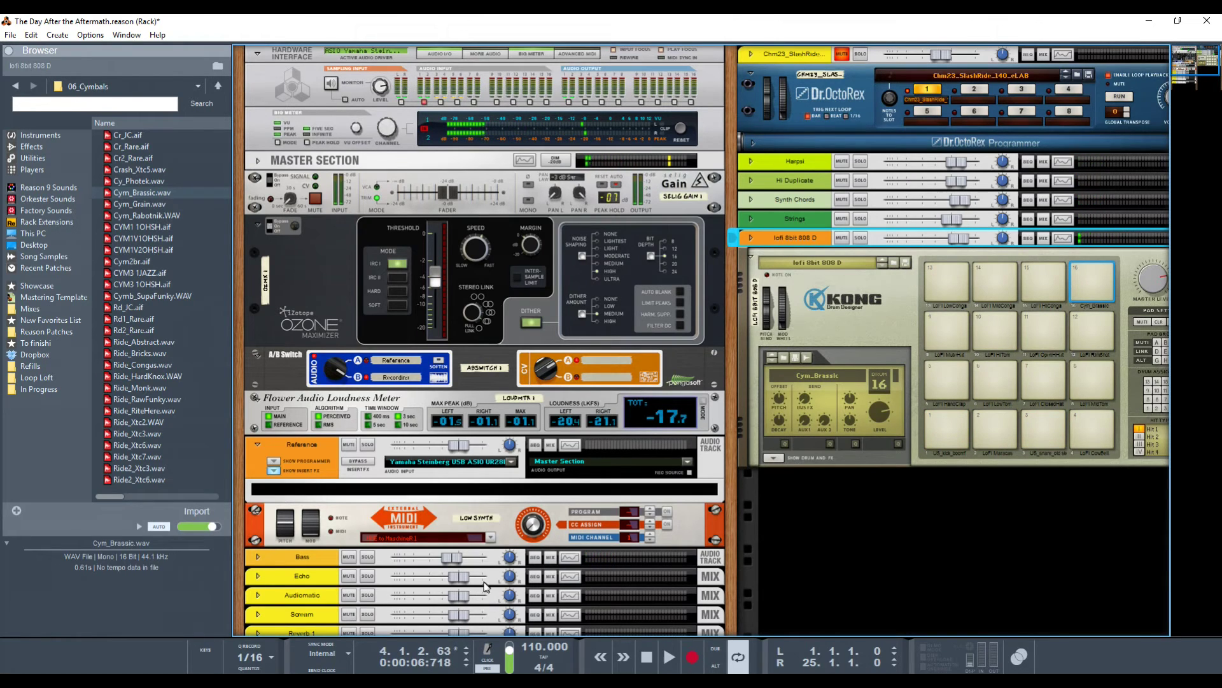
{"action": "left_click", "coordinate": [645, 662]}
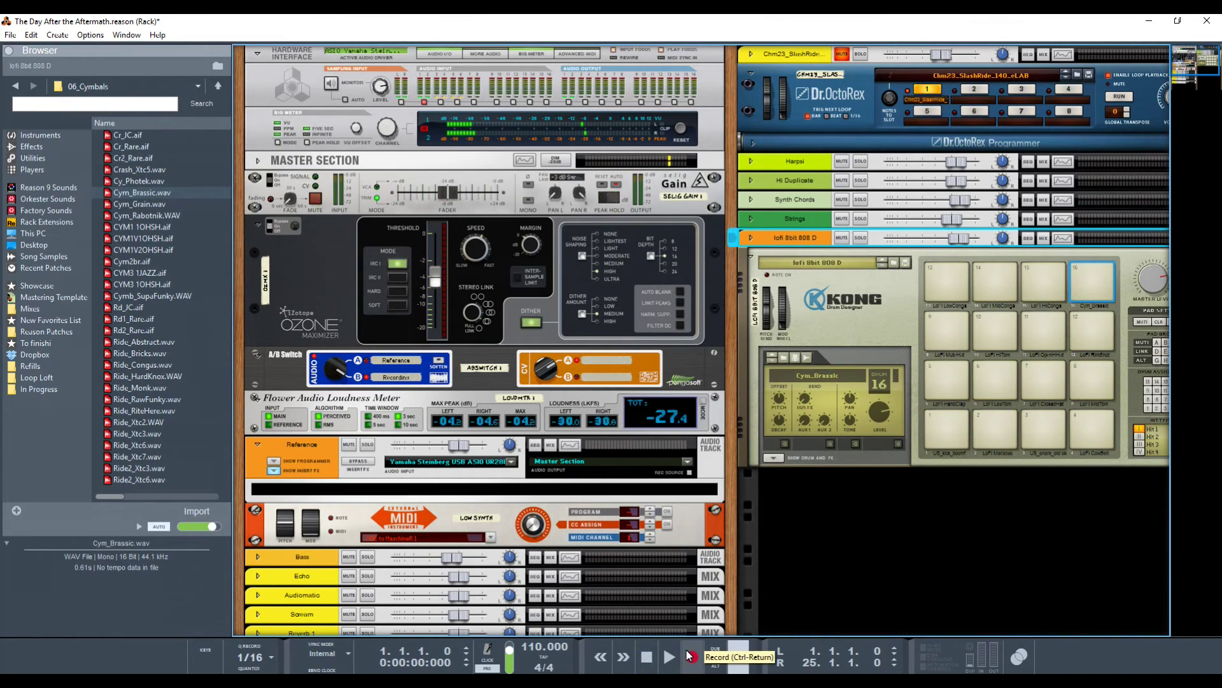
{"action": "left_click", "coordinate": [689, 656]}
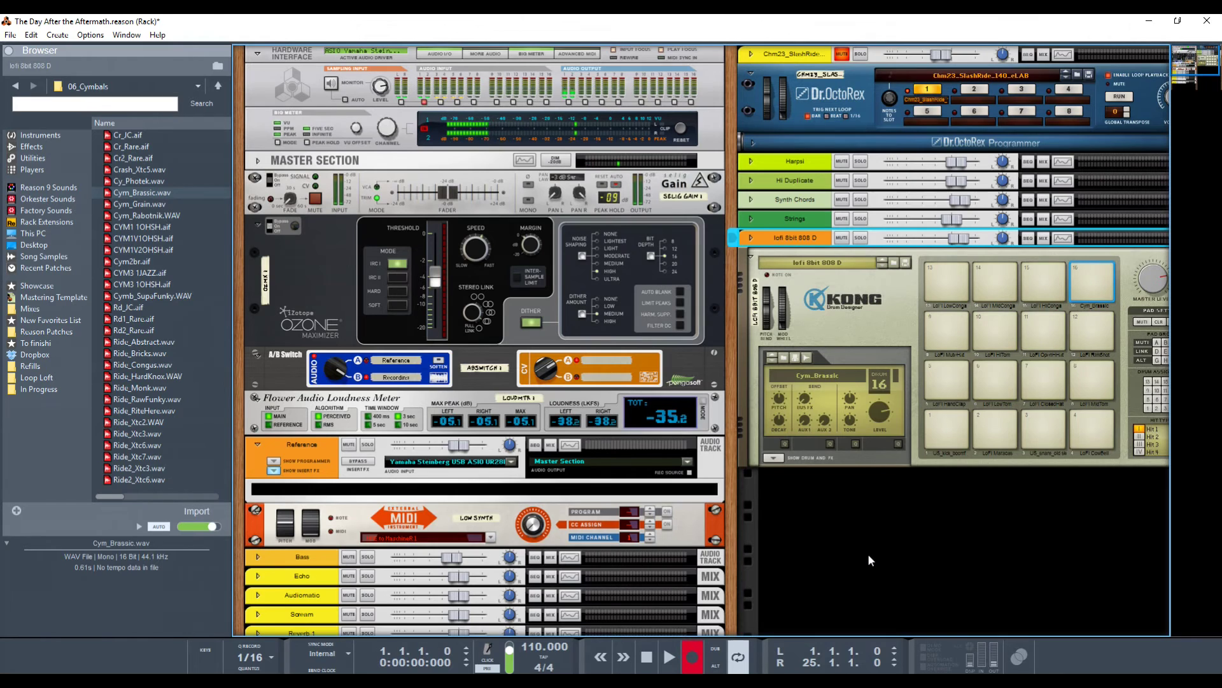
{"action": "key", "text": "space"}
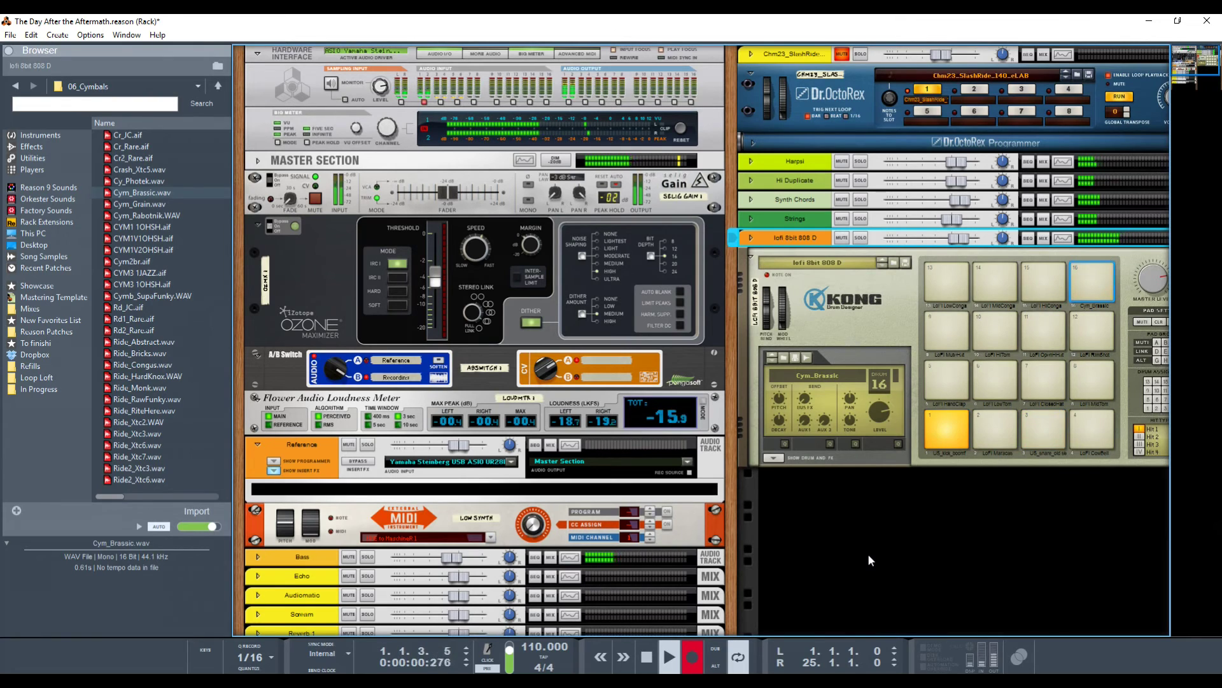
{"action": "key", "text": "space"}
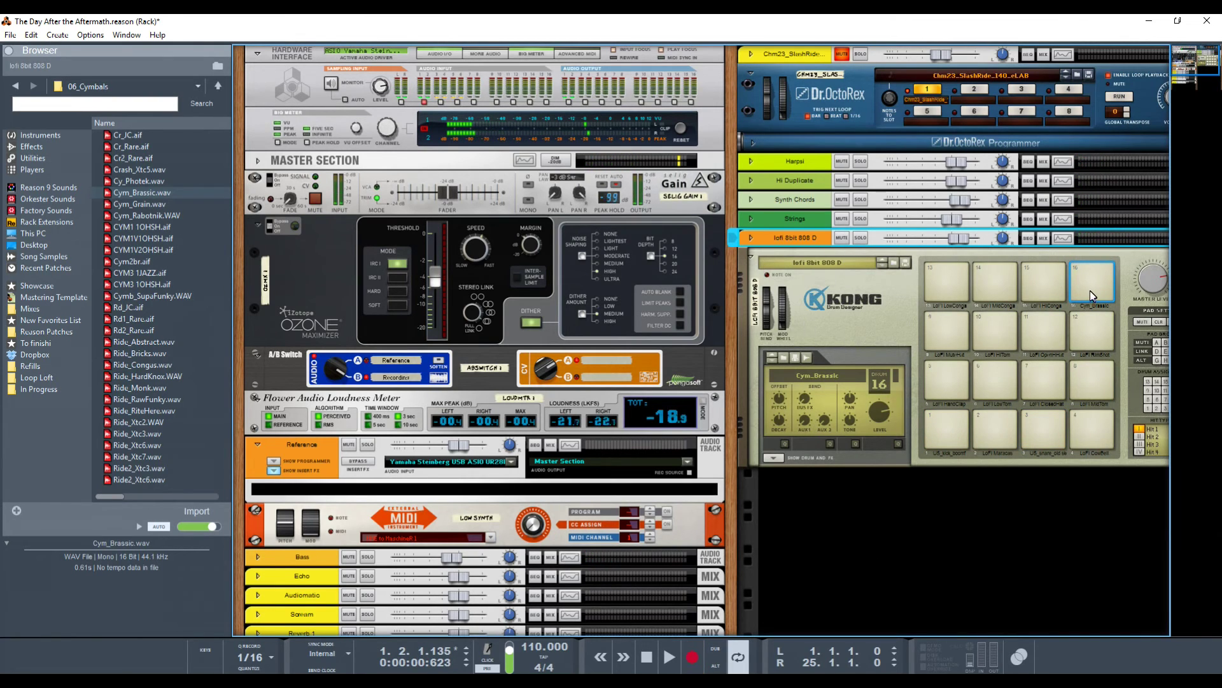
Audition cymbal and ride samples in 06_Cymbals, including Cym_Rabotnik.WAV, CYM3 1JAZZ.aif, Cymb_SupaFunky.WAV, Ride_Monk.wav and Ride2_Xtc6.wav.
{"action": "left_click", "coordinate": [147, 215]}
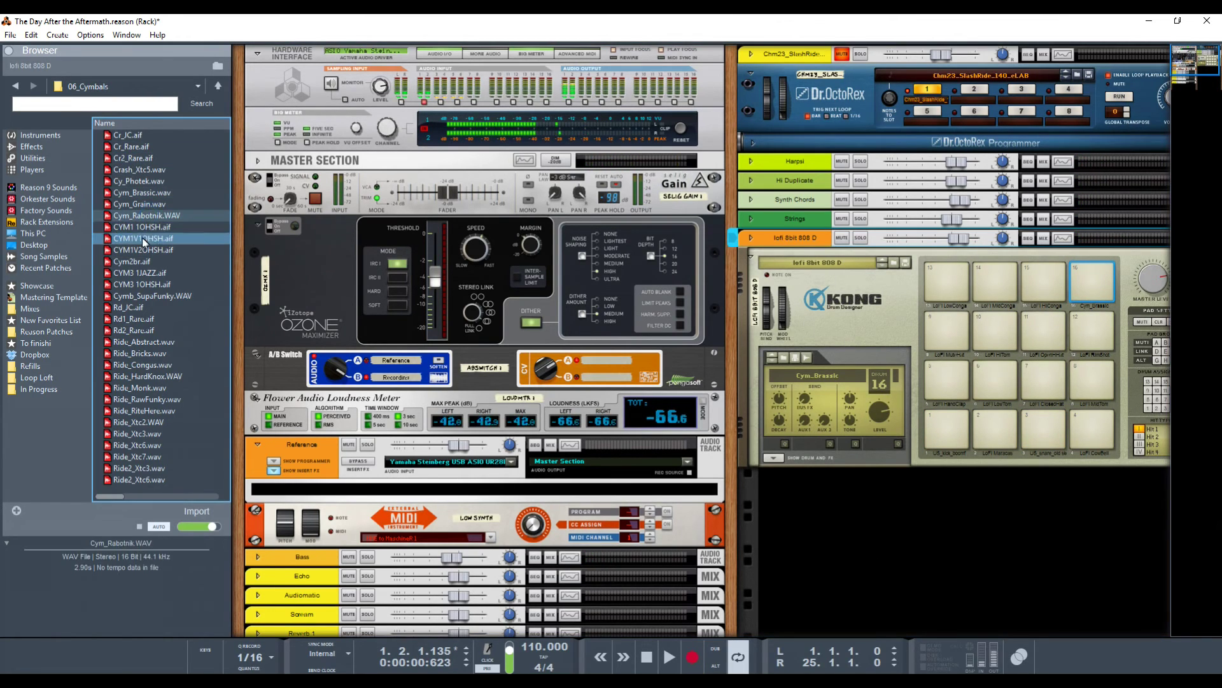
{"action": "left_click", "coordinate": [154, 273]}
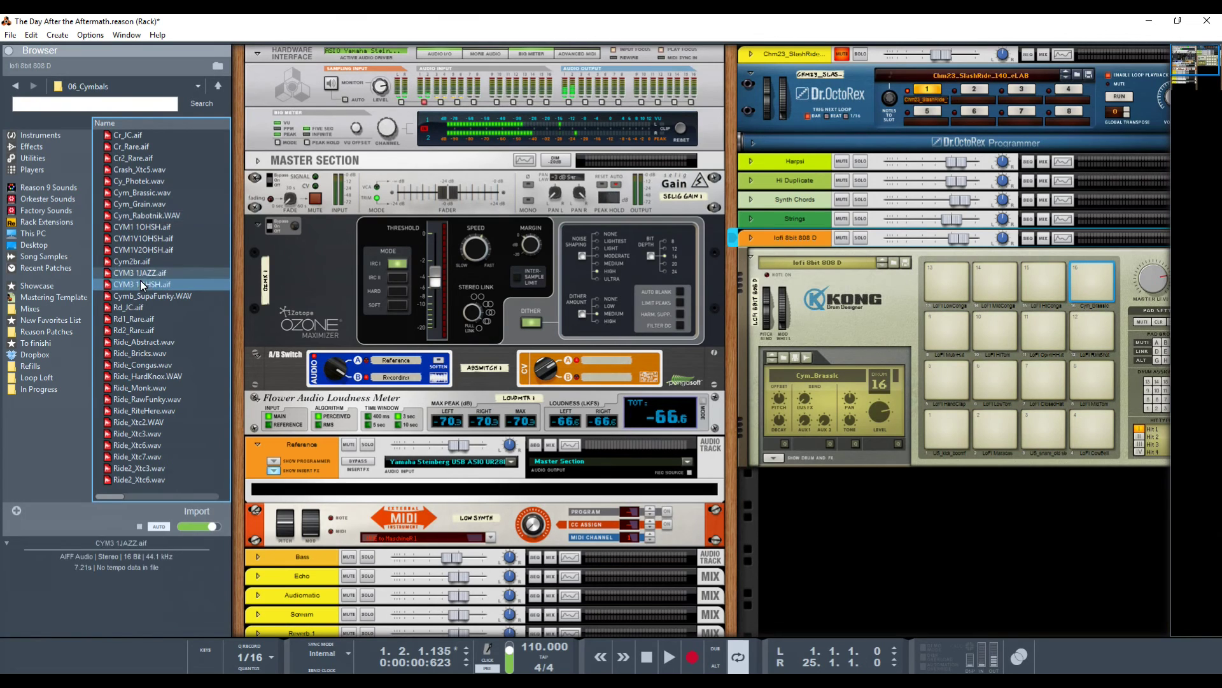
{"action": "left_click", "coordinate": [134, 286]}
{"action": "left_click", "coordinate": [167, 297]}
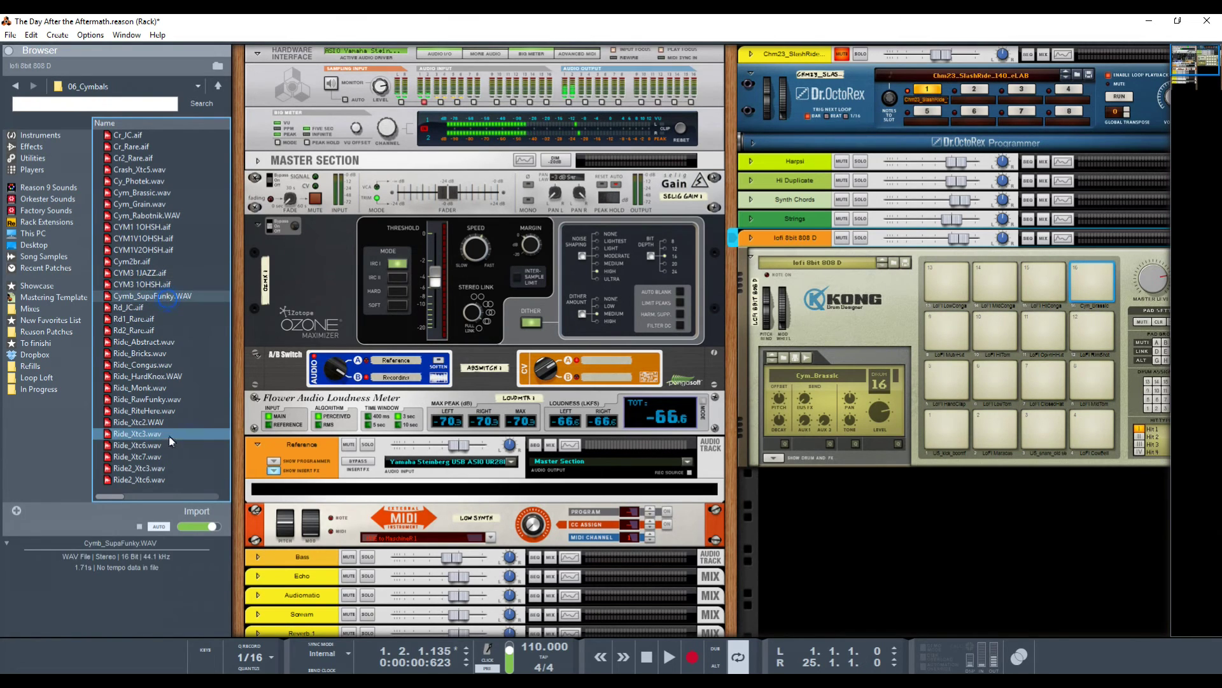
{"action": "left_click", "coordinate": [158, 421]}
{"action": "left_click", "coordinate": [164, 400]}
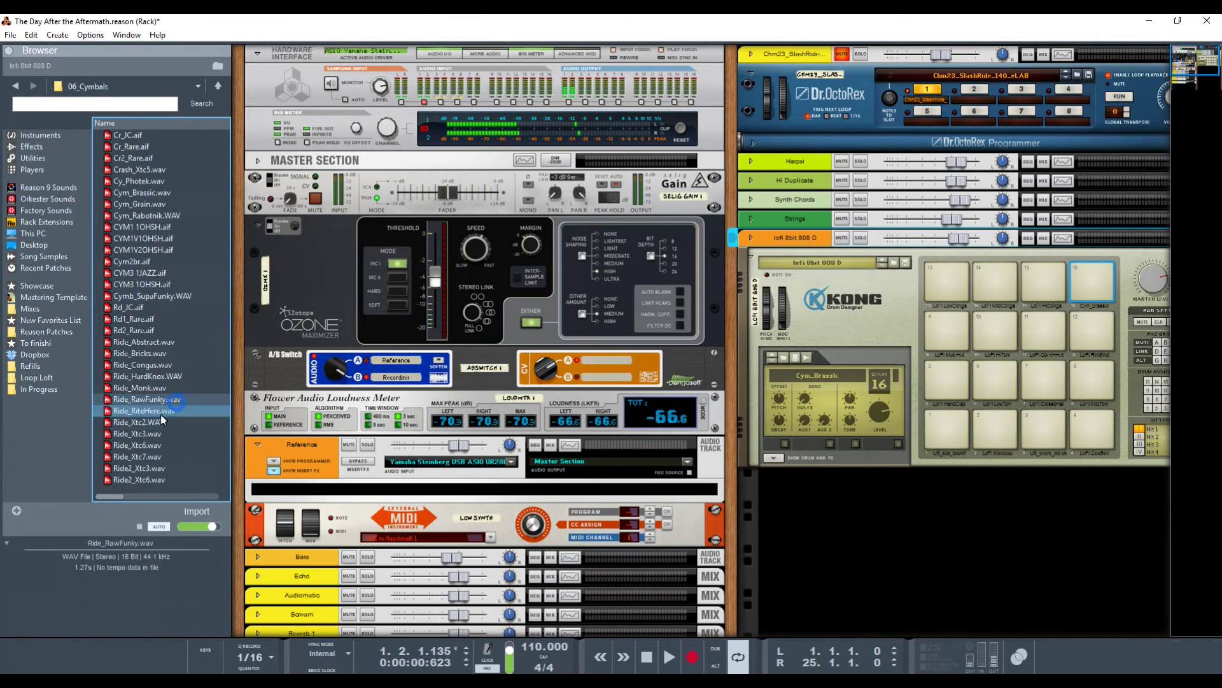
{"action": "left_click", "coordinate": [155, 432]}
{"action": "left_click", "coordinate": [158, 388]}
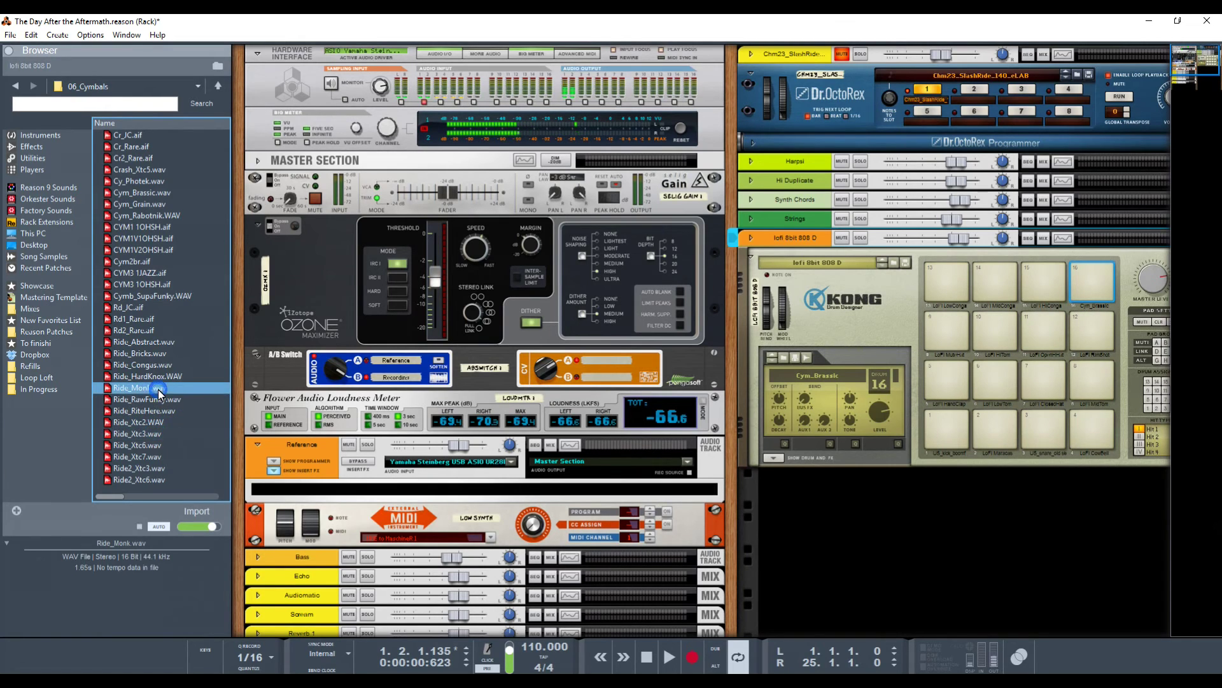
{"action": "left_click", "coordinate": [152, 435]}
{"action": "left_click", "coordinate": [147, 446]}
{"action": "left_click", "coordinate": [150, 457]}
{"action": "left_click", "coordinate": [150, 466]}
{"action": "left_click", "coordinate": [151, 468]}
{"action": "left_click", "coordinate": [149, 480]}
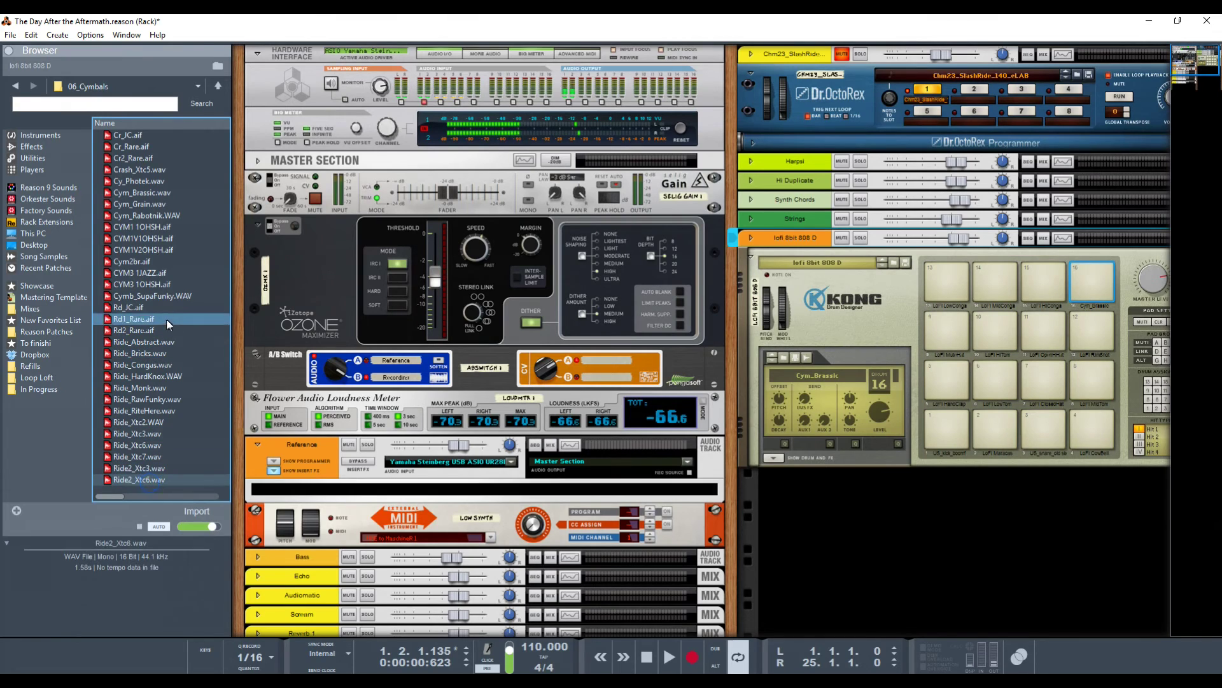
Load the CYM3 1JAZZ.aif cymbal sample onto Kong pad 15.
{"action": "left_click", "coordinate": [161, 274]}
{"action": "left_click_drag", "start_coordinate": [132, 270], "coordinate": [1062, 292]}
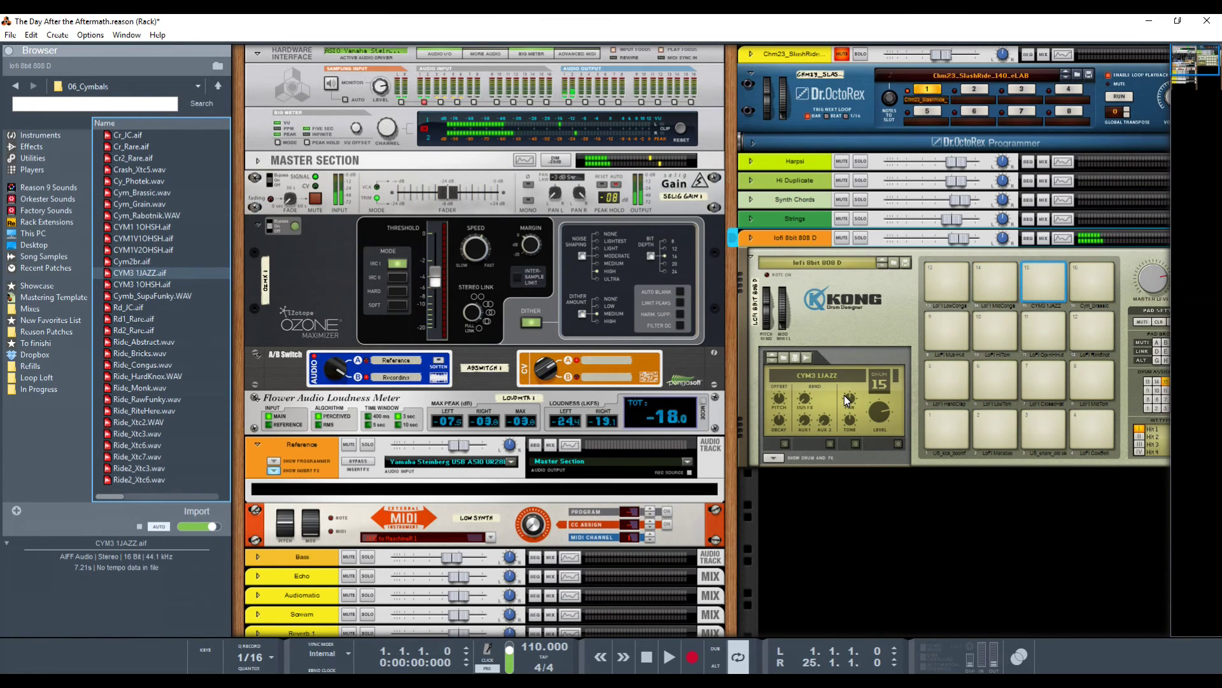
Return to the sequencer window and record another Kong overdub pass from bar 1 through the 24-bar loop.
{"action": "key", "text": "alt+Tab"}
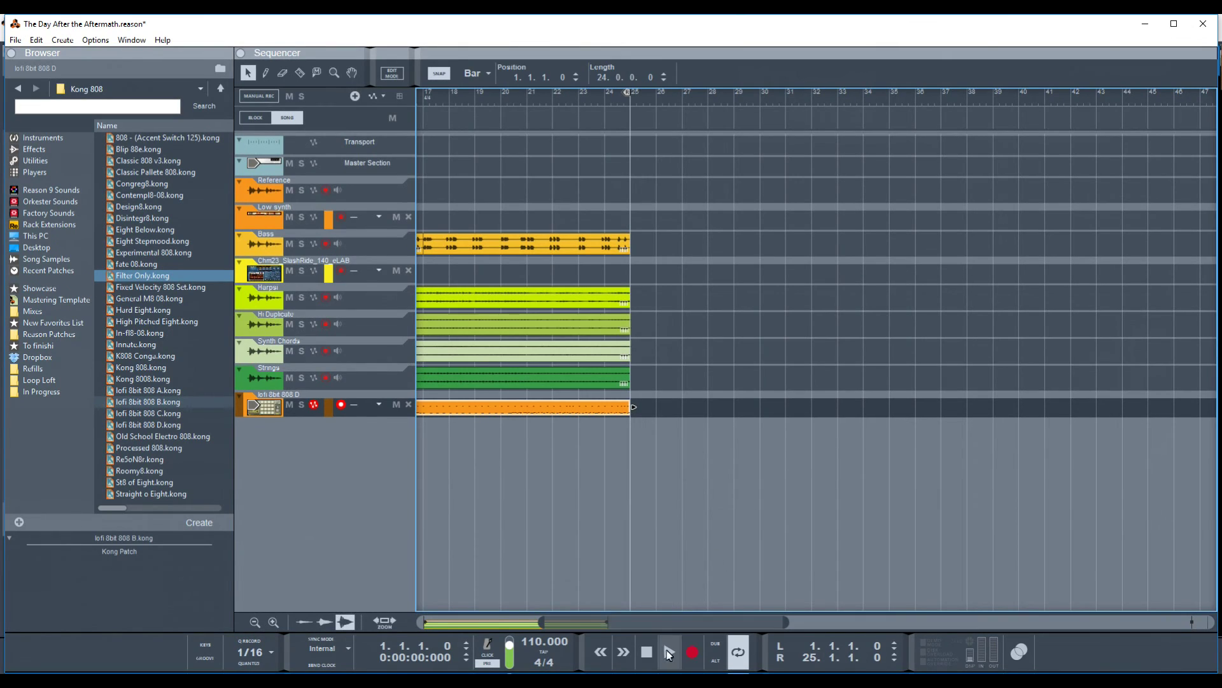
{"action": "left_click", "coordinate": [648, 652]}
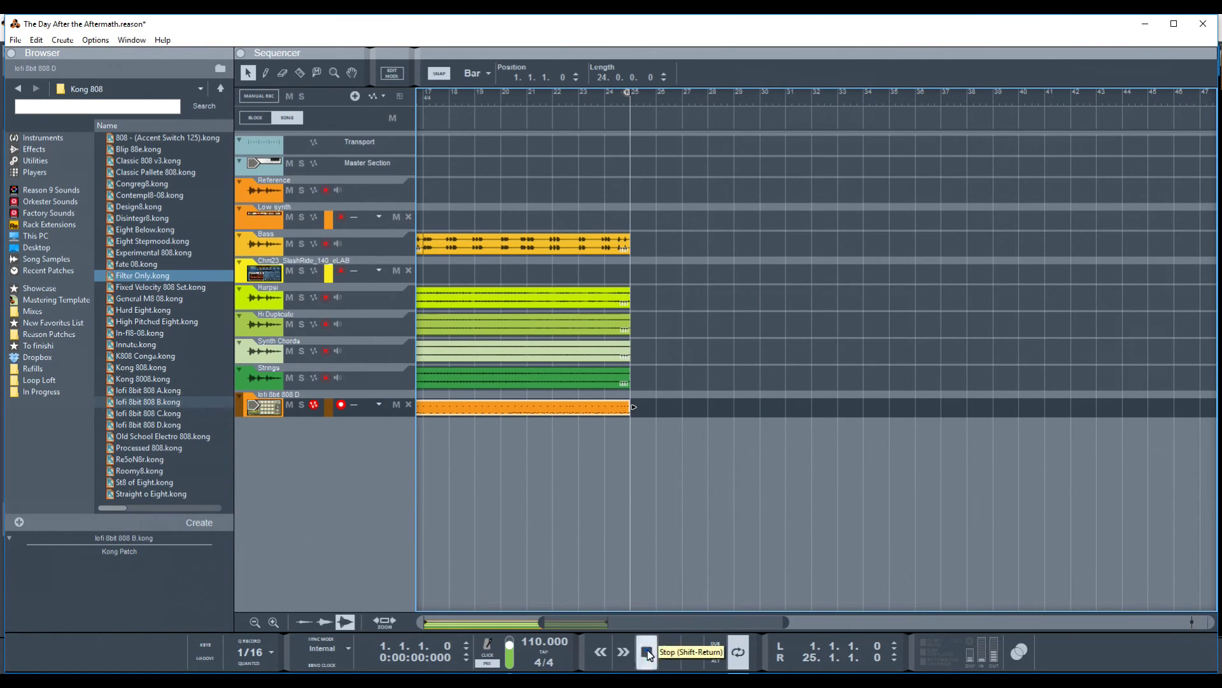
{"action": "left_click", "coordinate": [692, 652]}
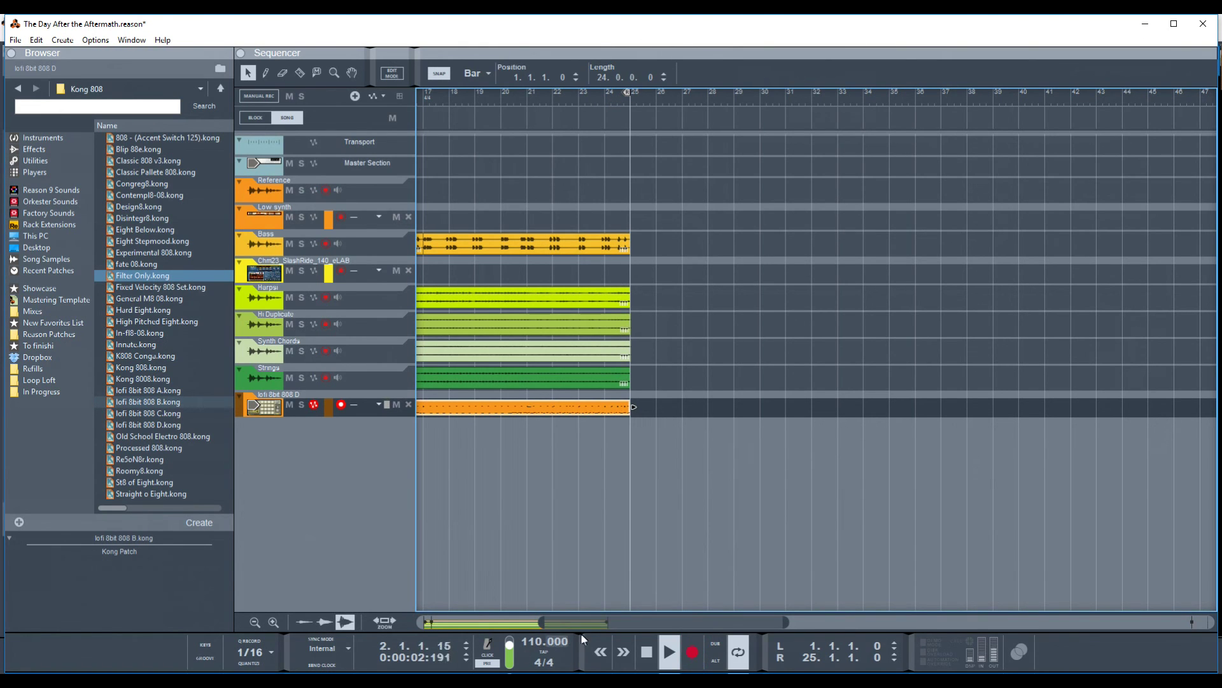
{"action": "key", "text": "space"}
Bring up the song's mixer window.
{"action": "key", "text": "alt+Tab"}
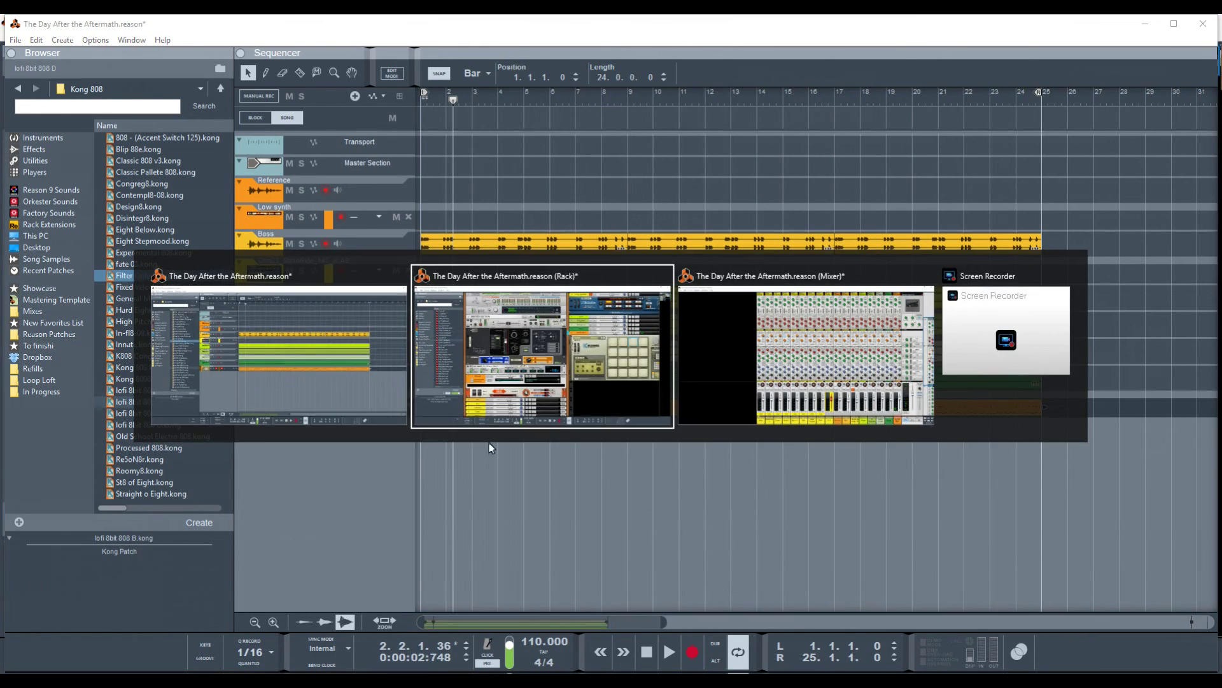
{"action": "key", "text": "alt+Tab"}
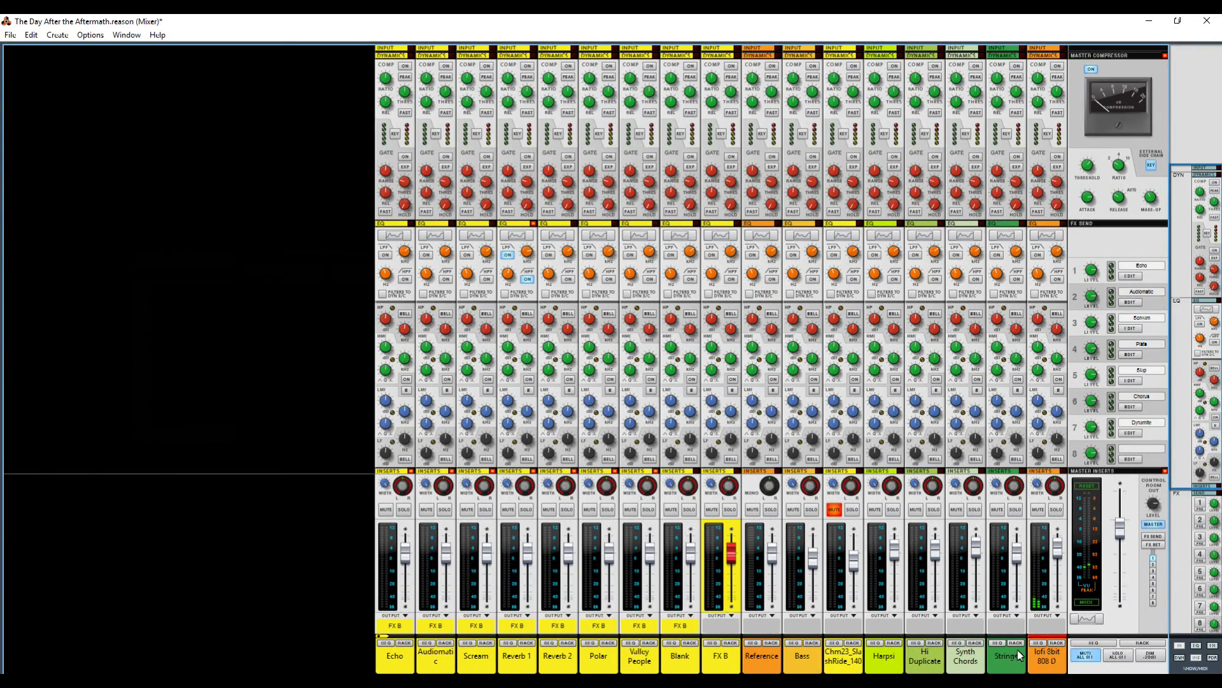